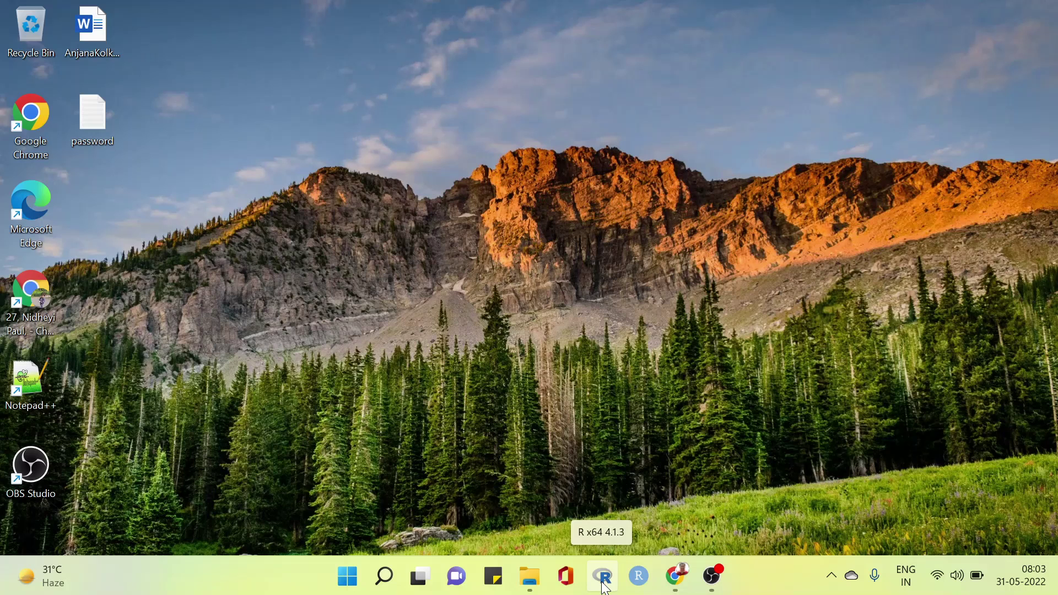
- Launch R x64 4.1.3 and run install.packages("installr") in the console
click(604, 585)
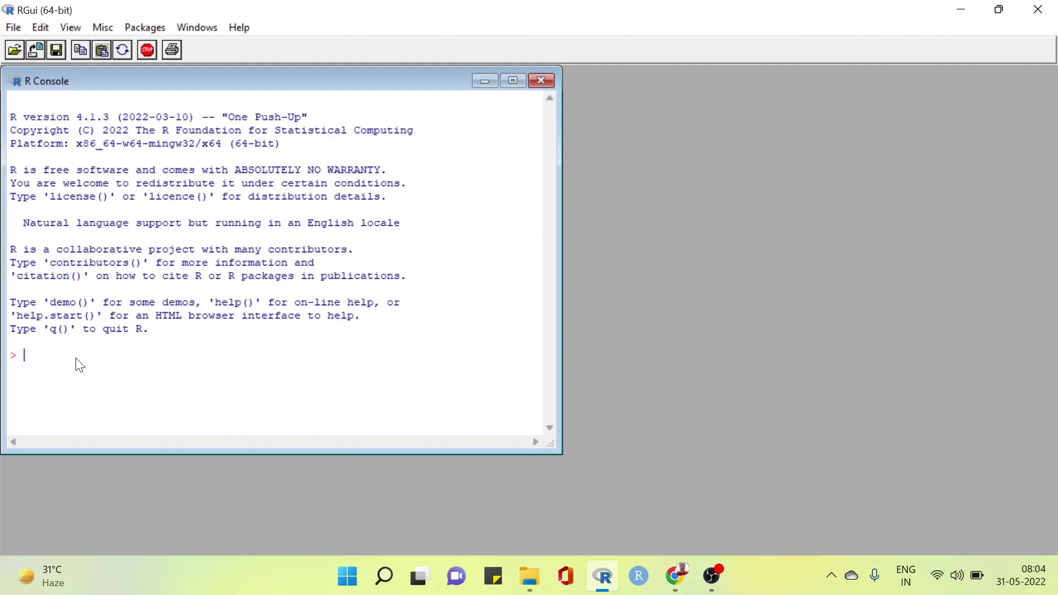
text(install.packages("ins)
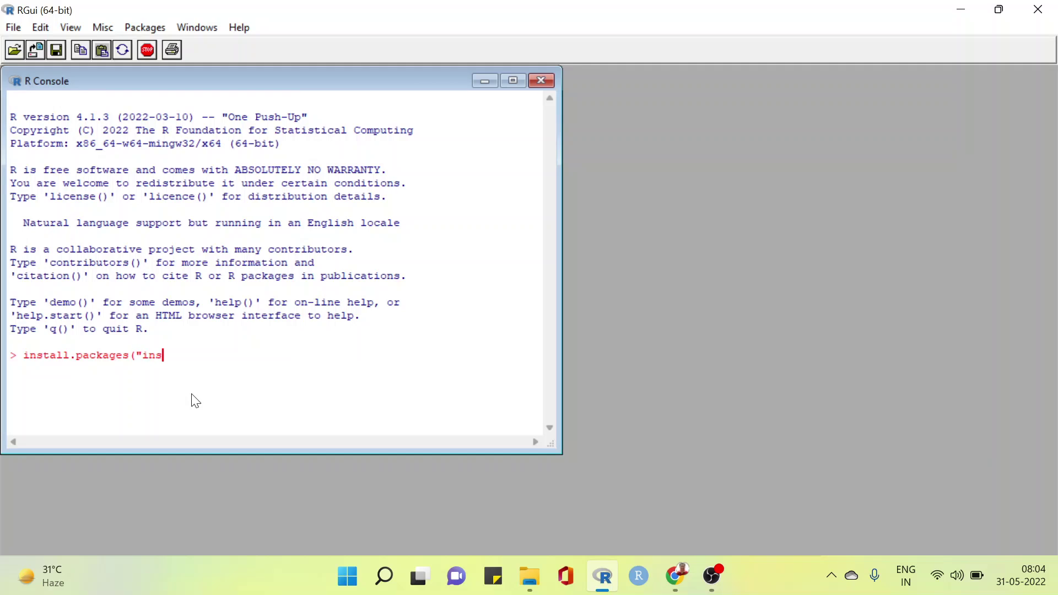
text(tallr"))
key(Return)
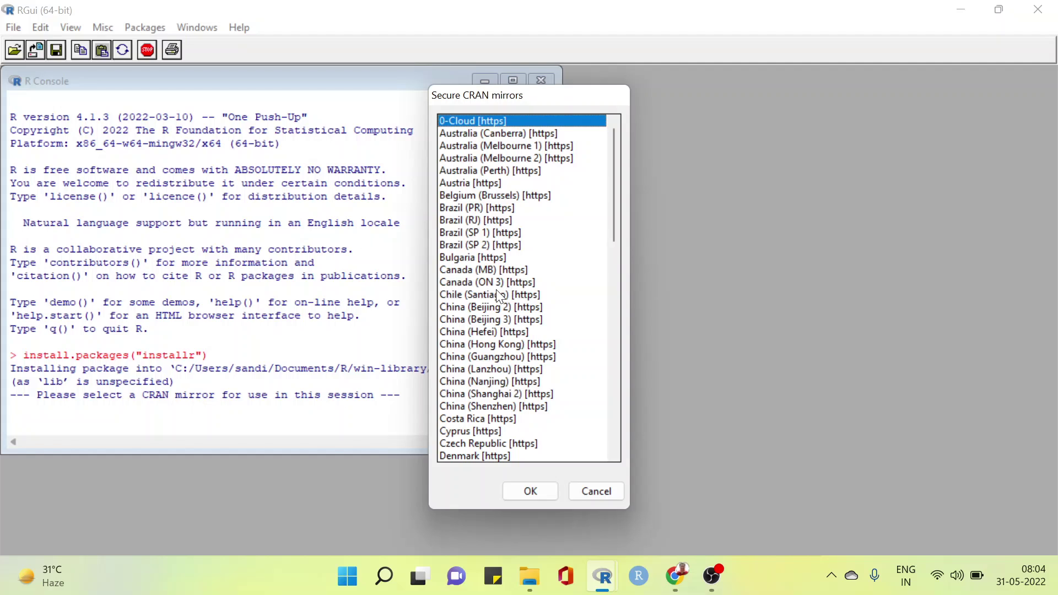
- Choose Indonesia (Jakarta) [https] as the CRAN mirror for the installr package installation
scroll(499, 296, down, 3)
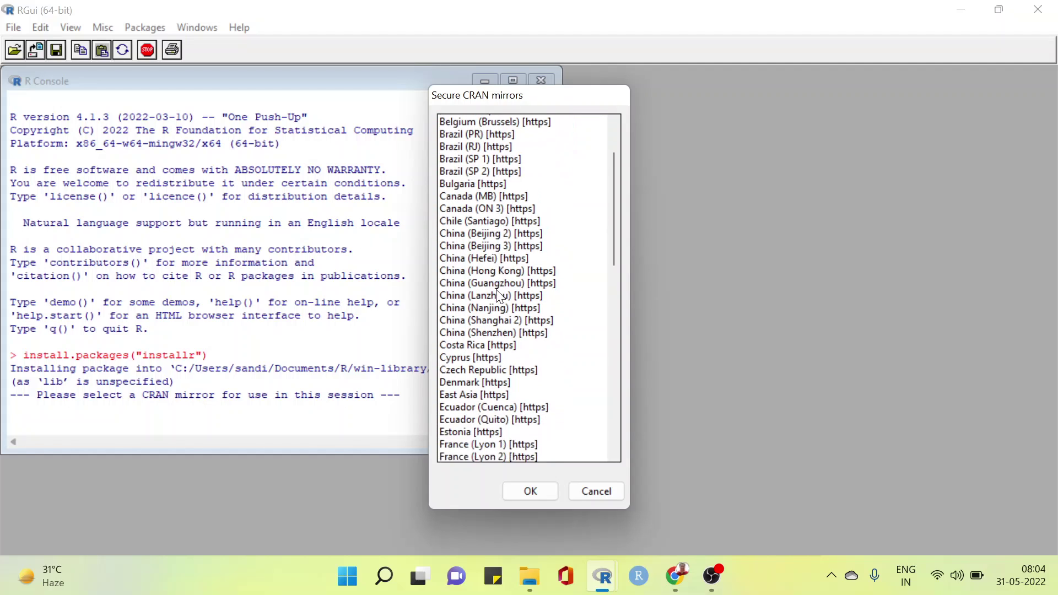
scroll(500, 296, down, 4)
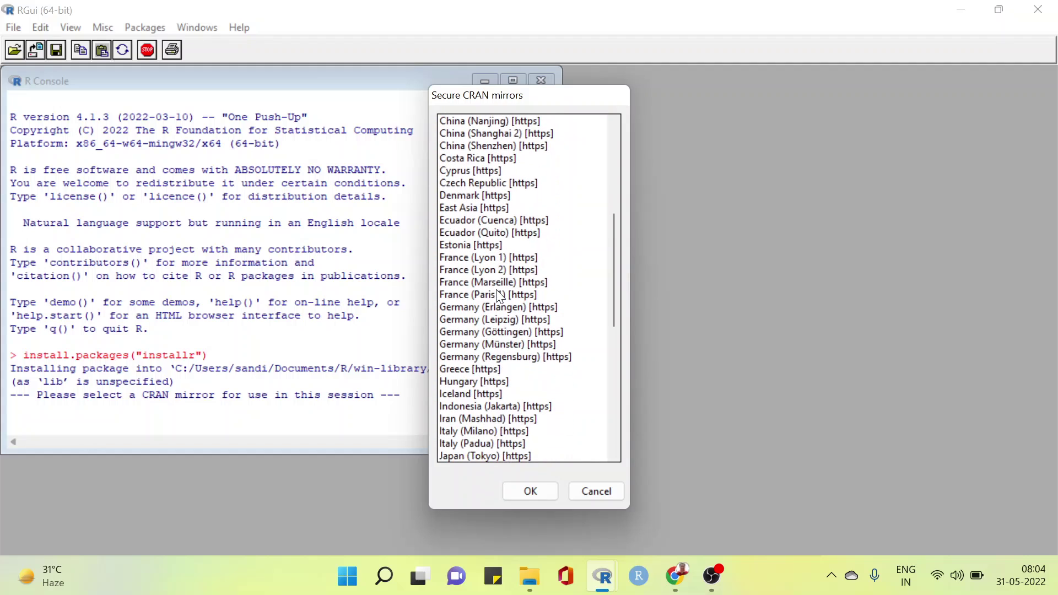
scroll(499, 296, down, 1)
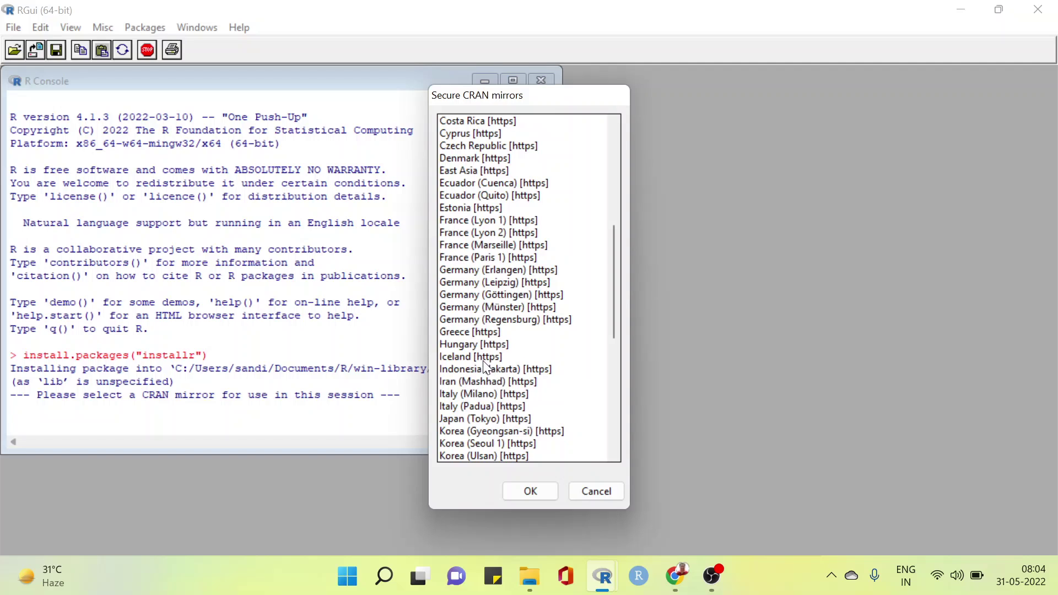
click(467, 374)
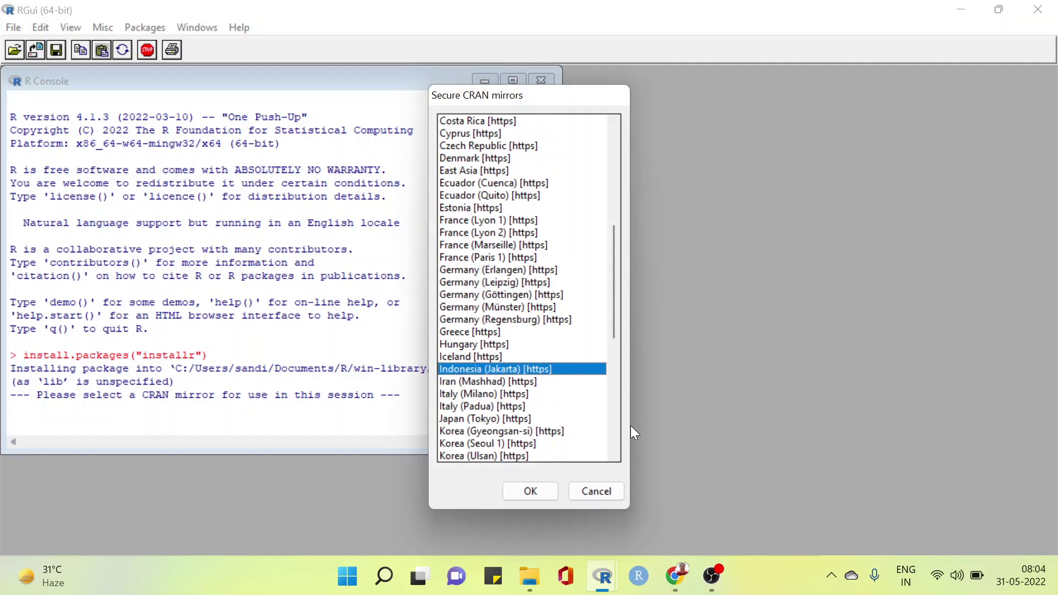
click(521, 490)
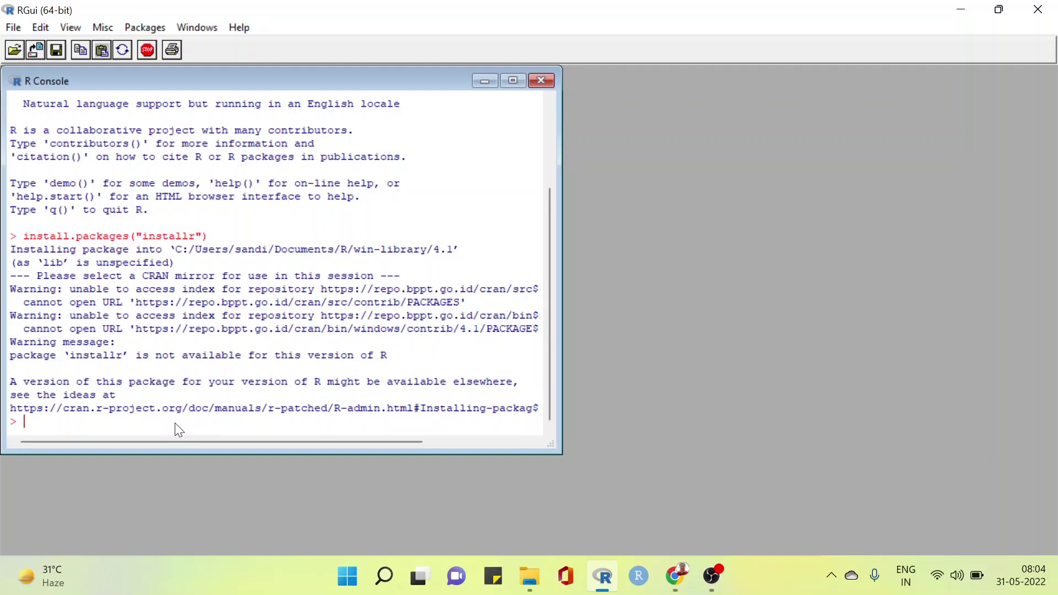
- Try running updateR() in the console, and load the installr package with library(installr)
text(updateR())
key(Return)
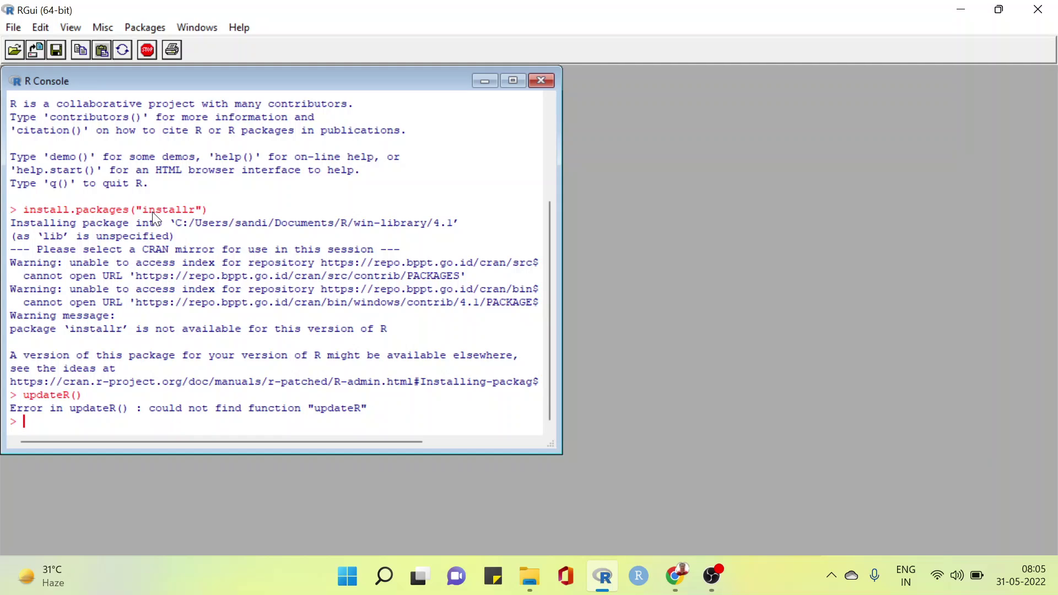
text(library(install)
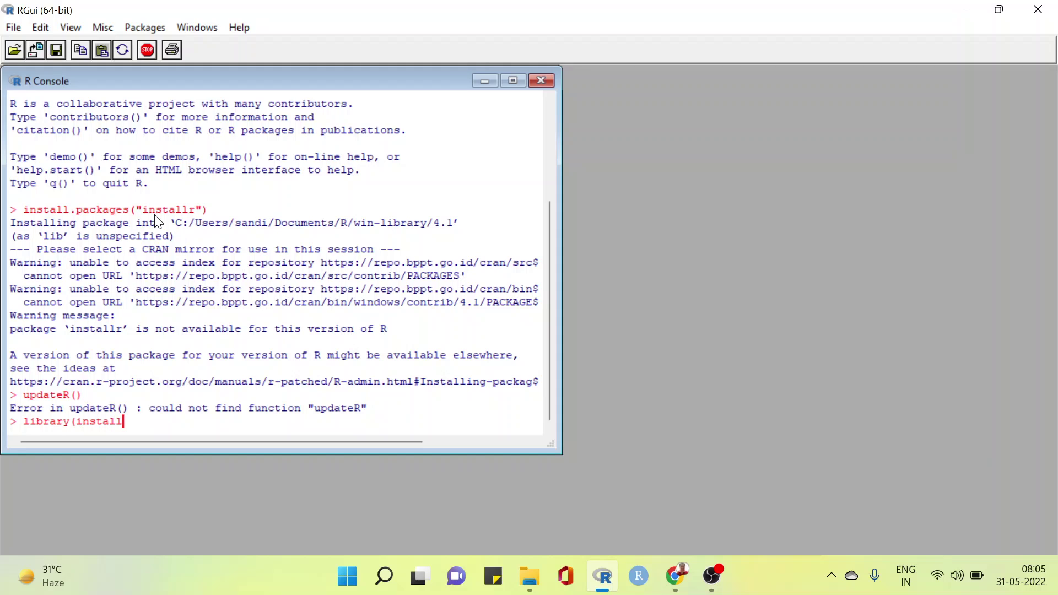
text(r))
key(Return)
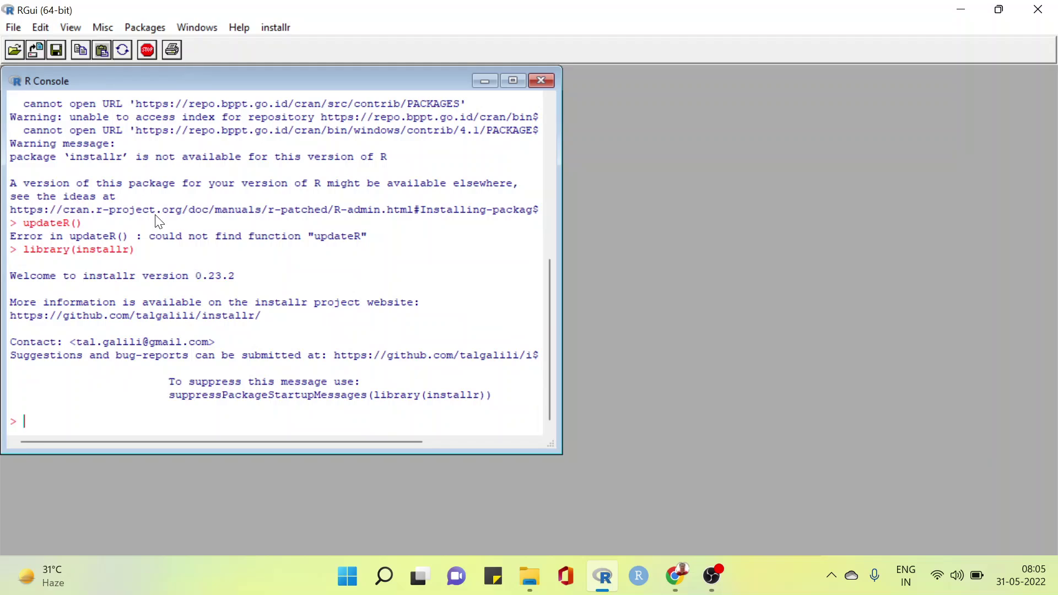
- Run updateR(), decline viewing the NEWS and agree to install the latest version of R
text(updateR())
key(Return)
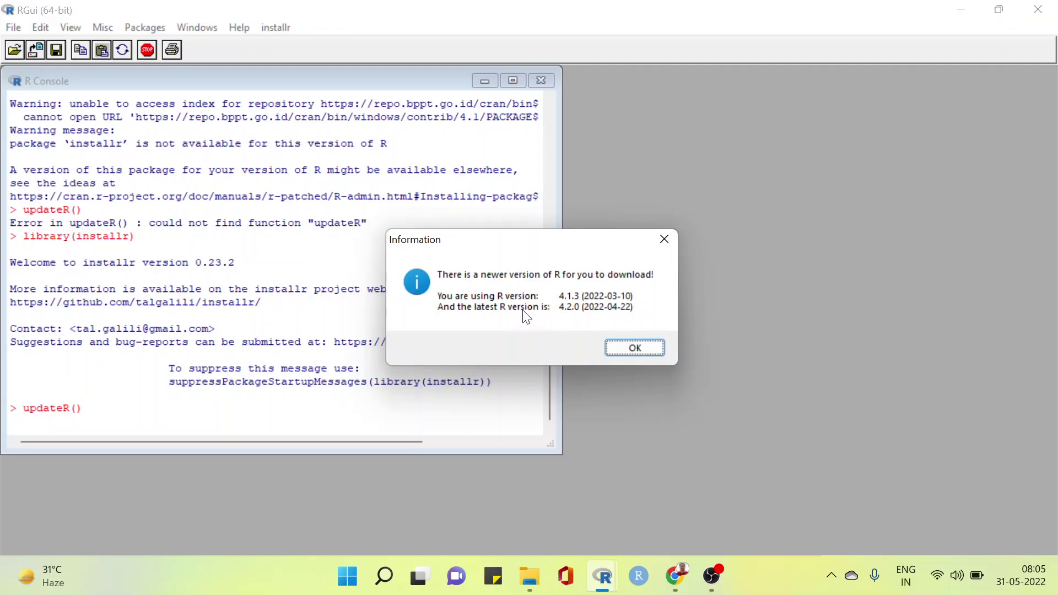
click(639, 350)
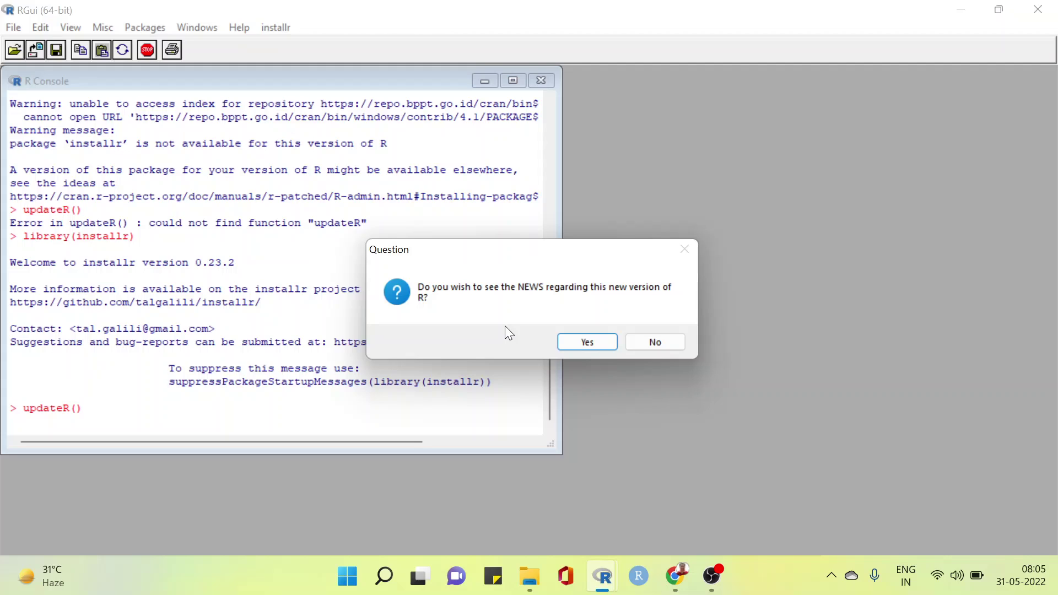
click(655, 348)
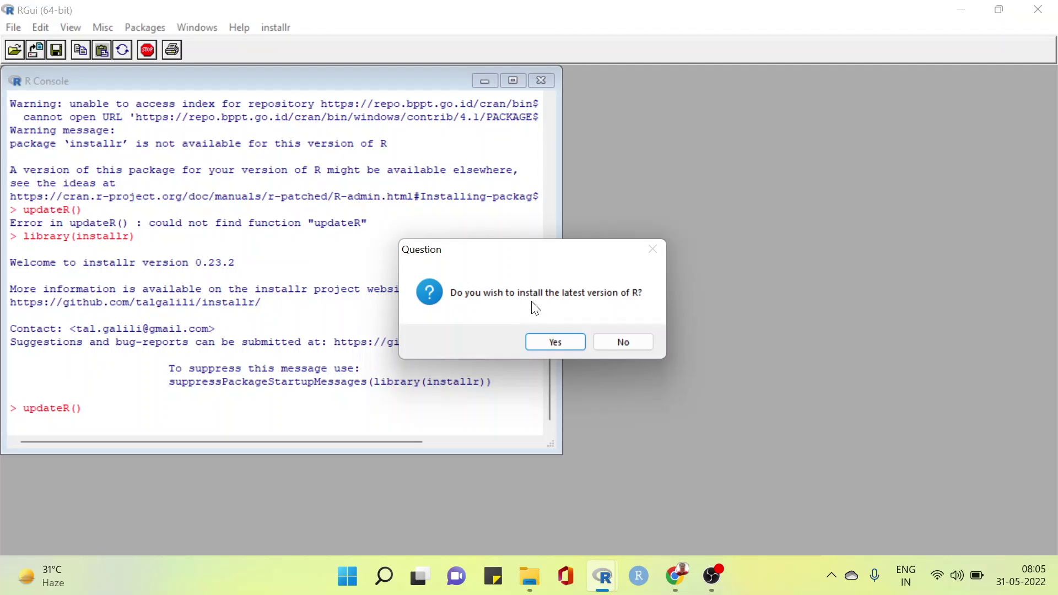
click(549, 347)
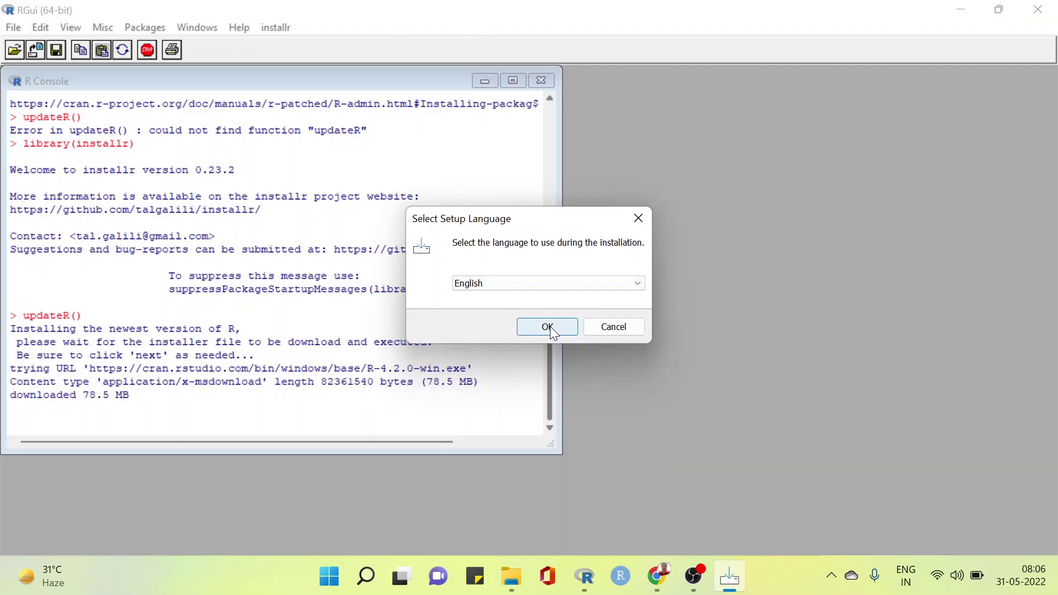
- Look through the available setup languages and continue the R installation in English
click(558, 283)
click(558, 284)
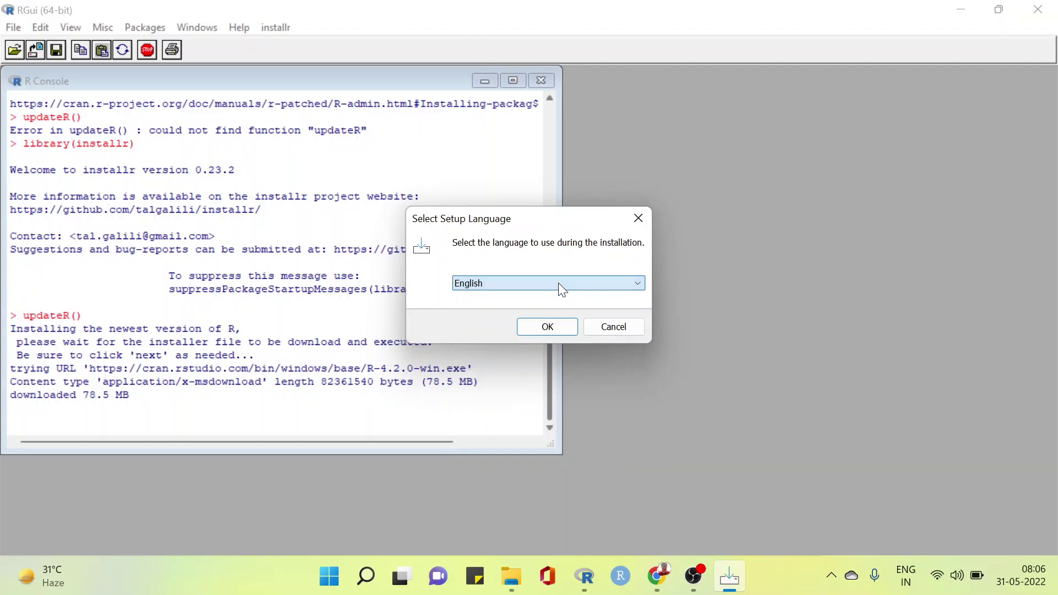
click(562, 289)
scroll(531, 402, down, 1)
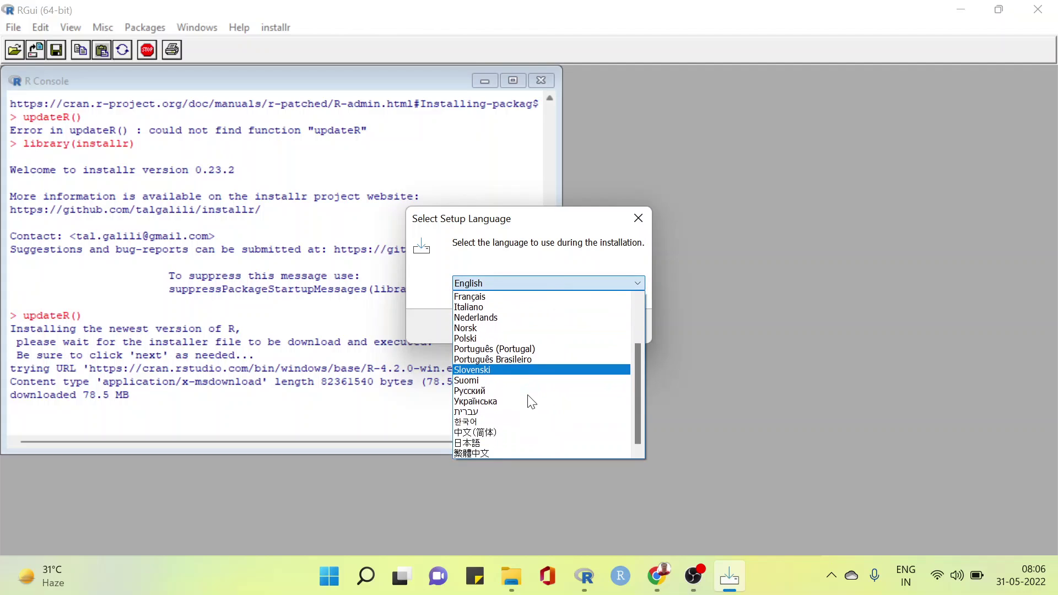
scroll(534, 341, up, 3)
click(541, 256)
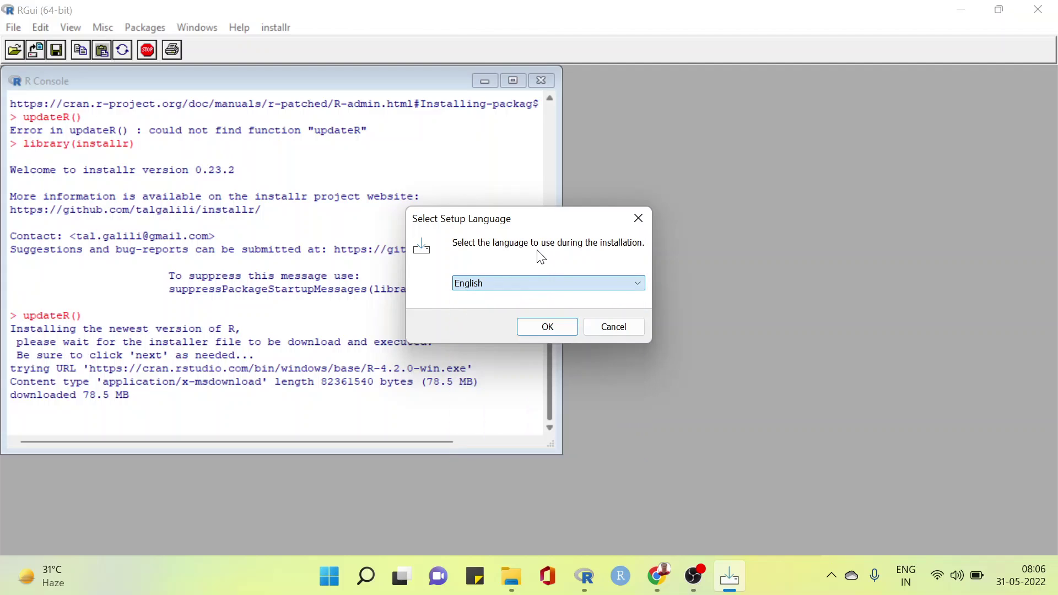
click(546, 331)
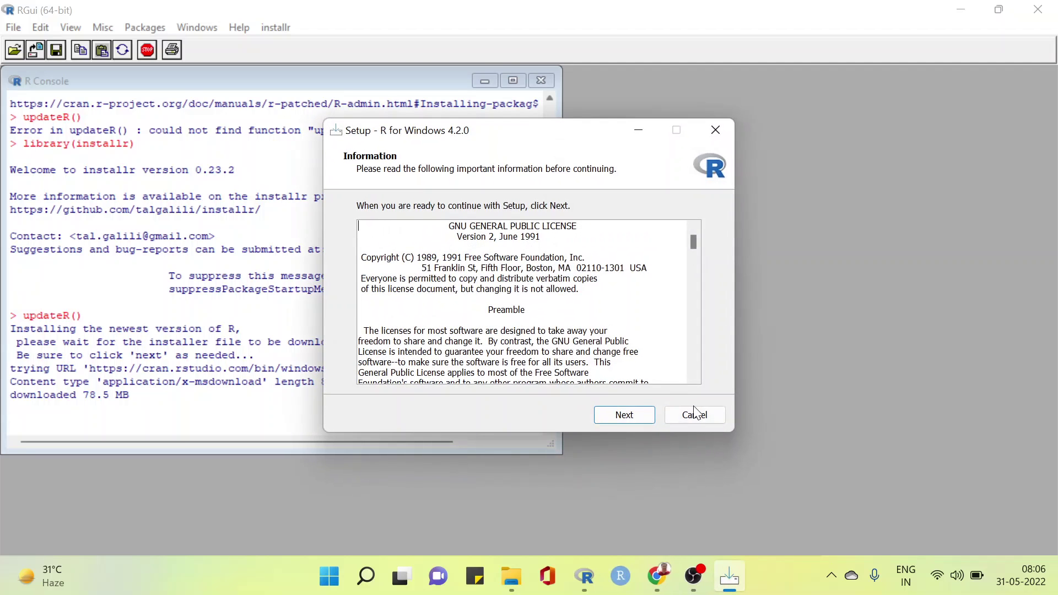
- Proceed past the license and accept the default destination folder, components, startup options and Start Menu folder for R 4.2.0
click(635, 416)
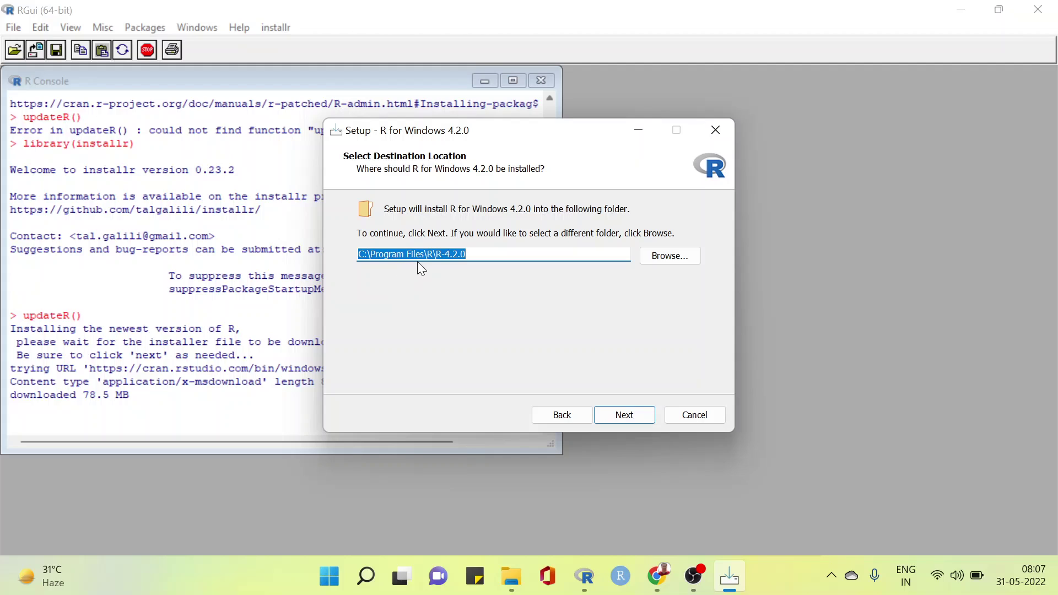
click(615, 419)
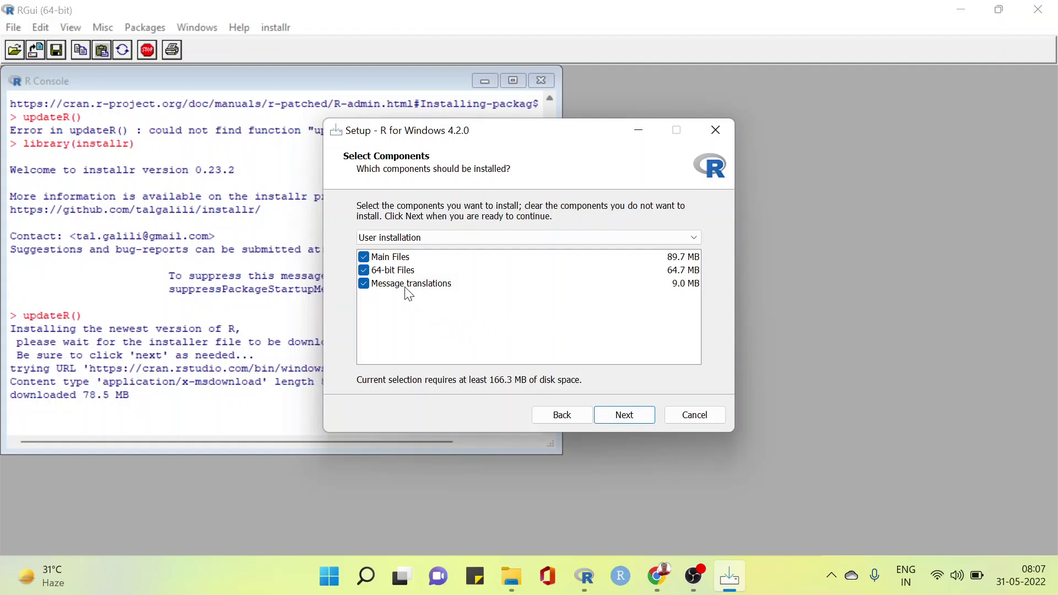
click(610, 414)
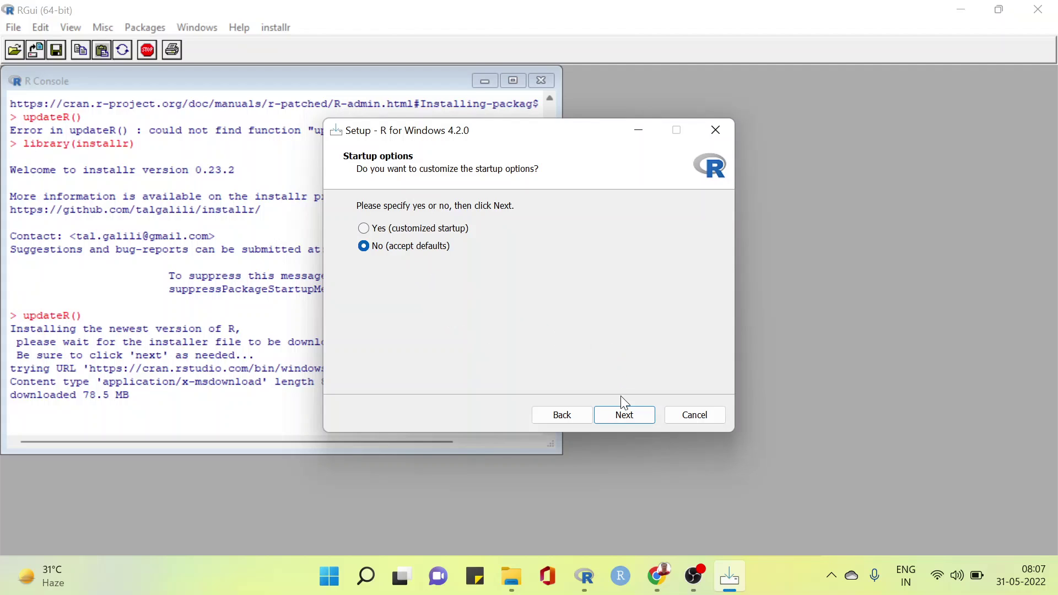
click(619, 412)
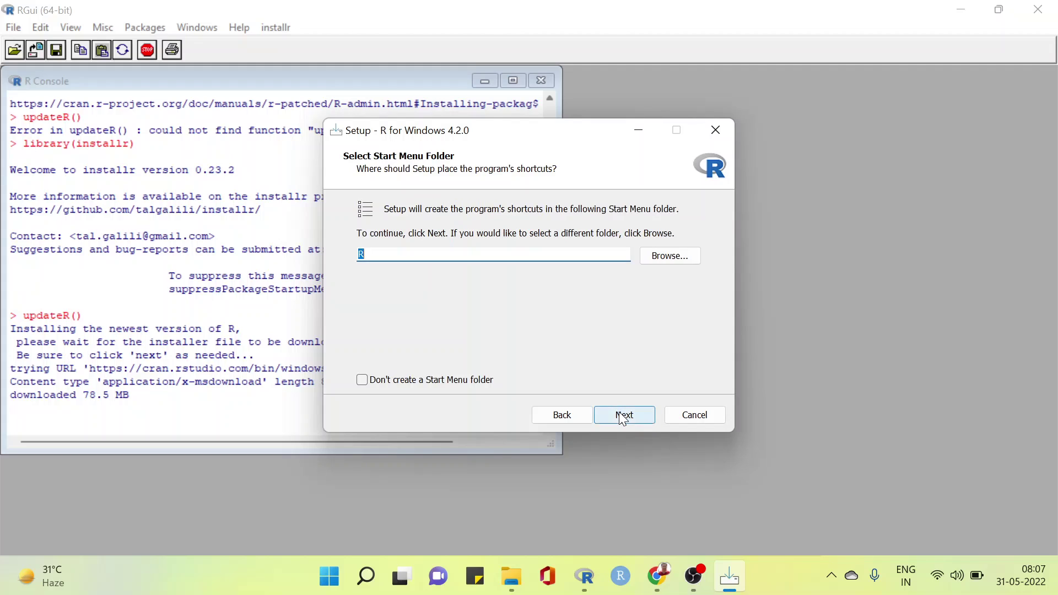
click(623, 418)
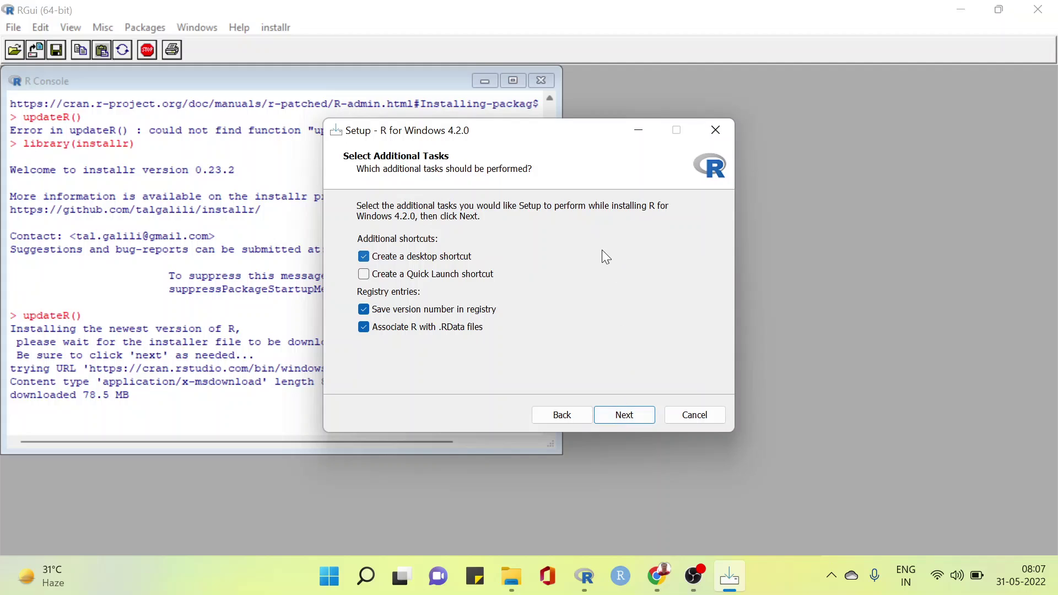
- Turn off the desktop shortcut option, install R for Windows 4.2.0 and finish the setup wizard
click(441, 258)
click(628, 418)
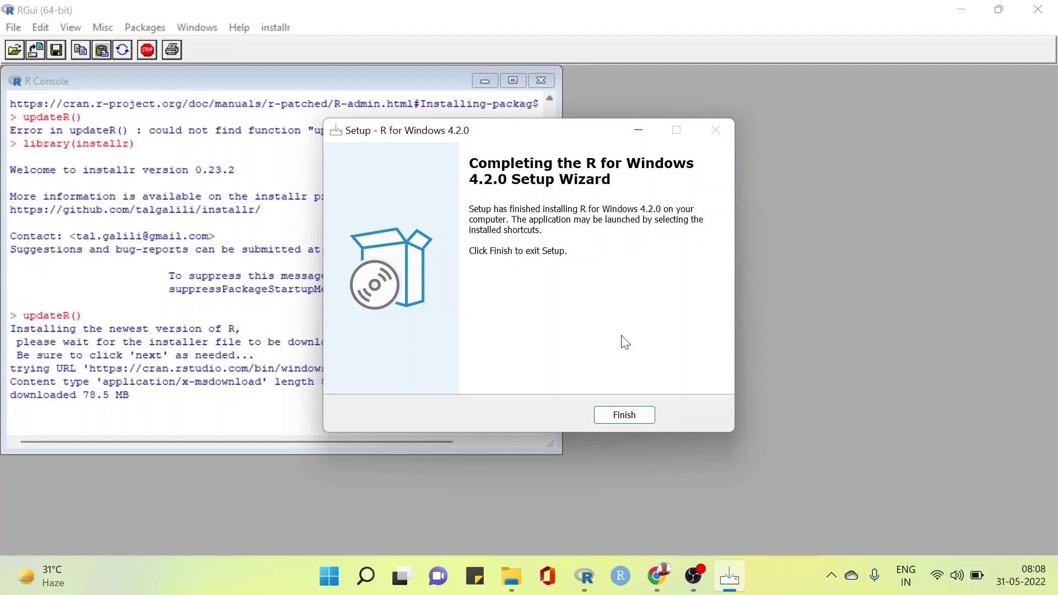
click(627, 418)
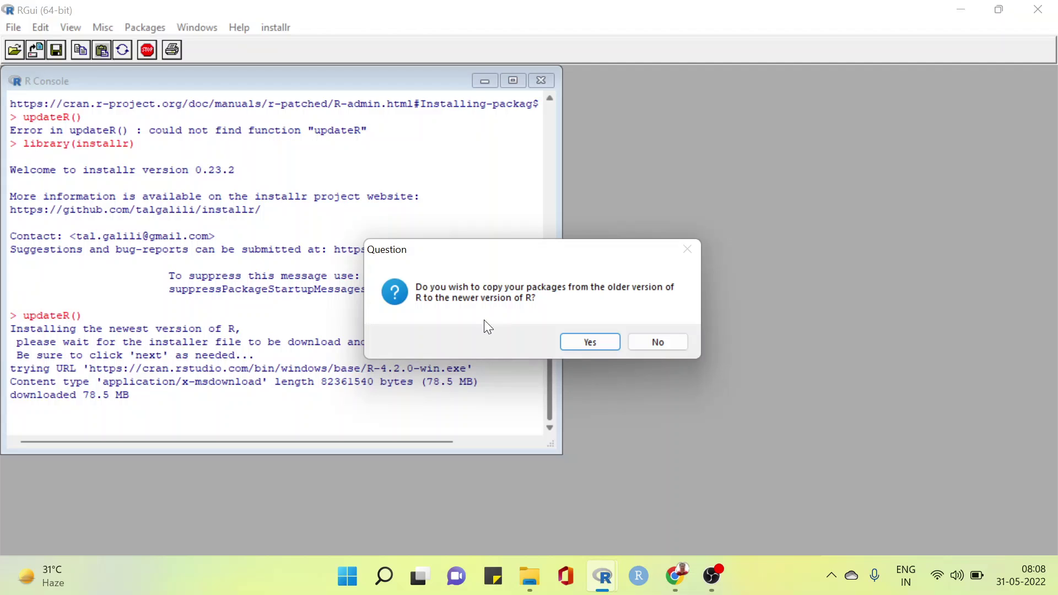
- Copy the packages, Rprofile.site and Renviron.site to the new R, decline keeping the old packages, and agree to update packages
click(571, 344)
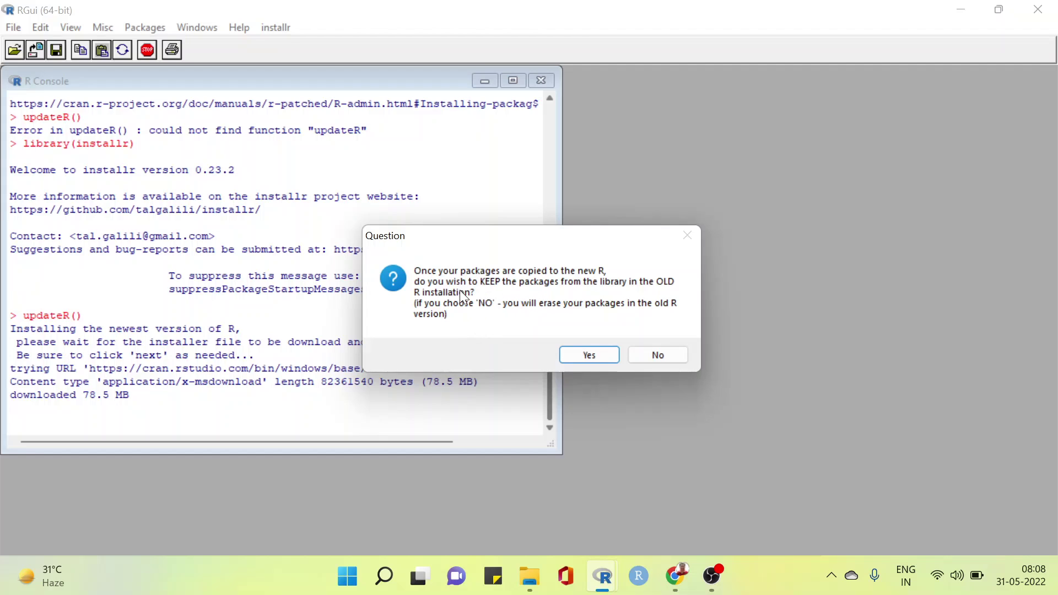
click(650, 355)
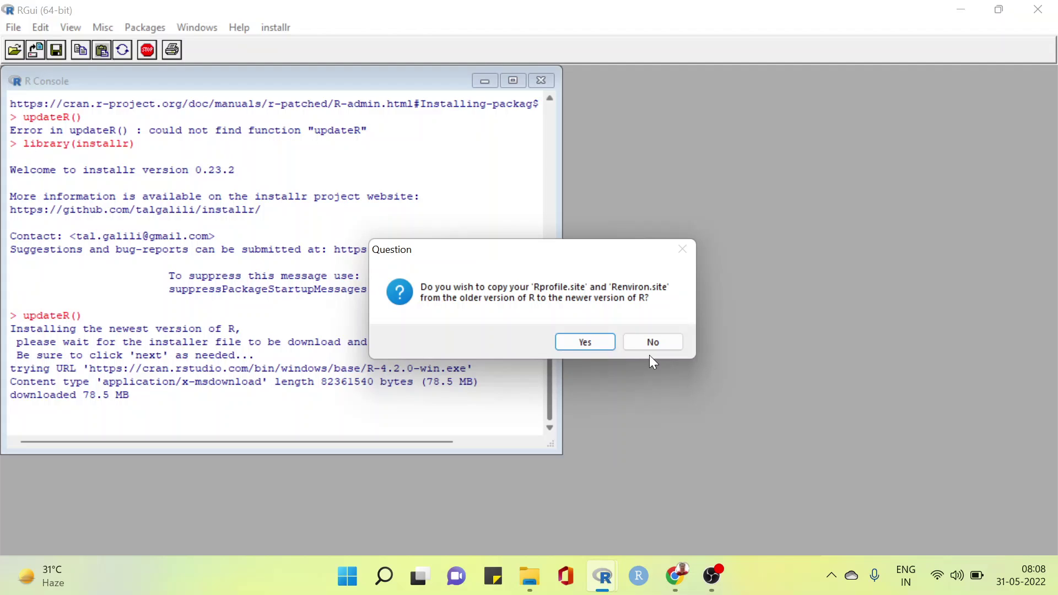
click(597, 341)
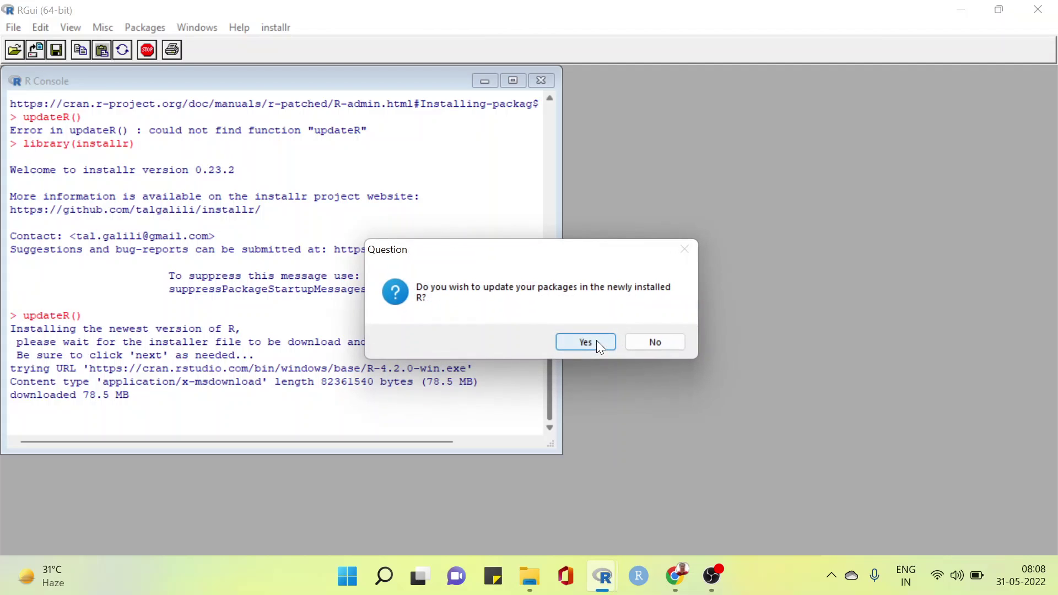
click(600, 346)
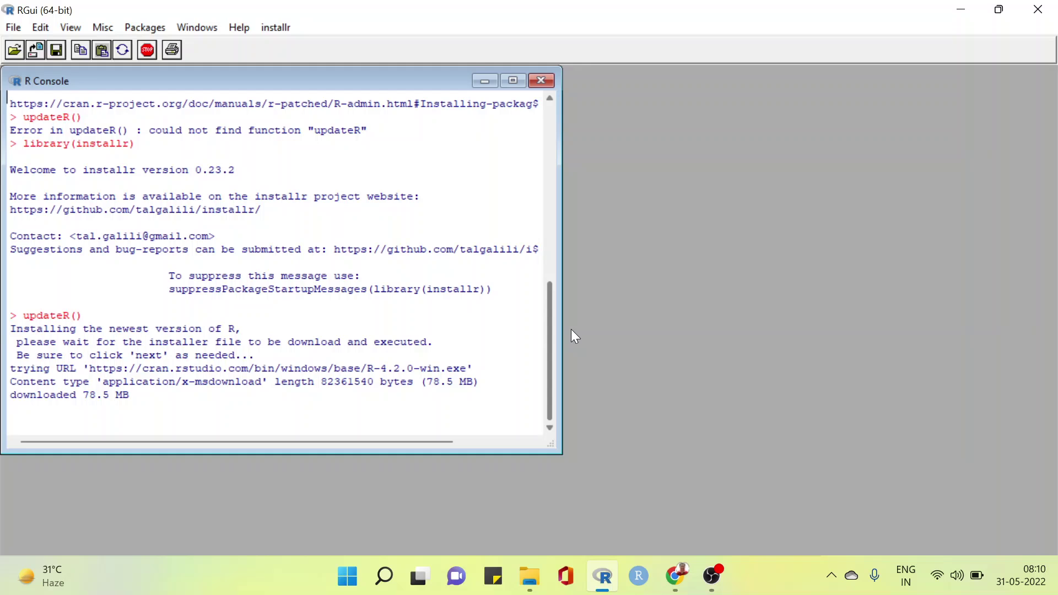
- Switch to Chrome and open the YouTube home page in the empty new tab
click(675, 574)
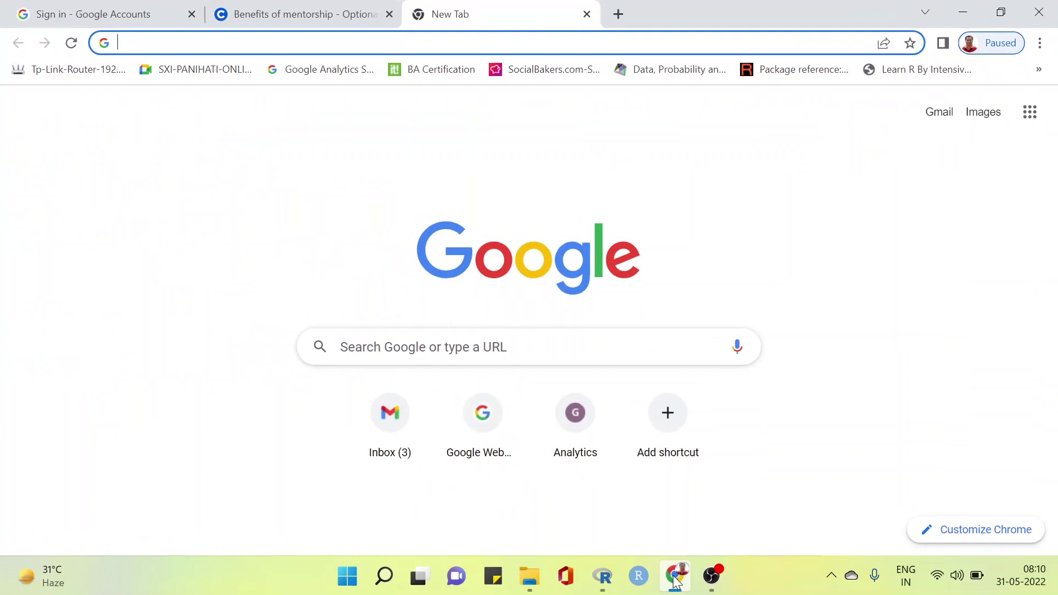
click(561, 43)
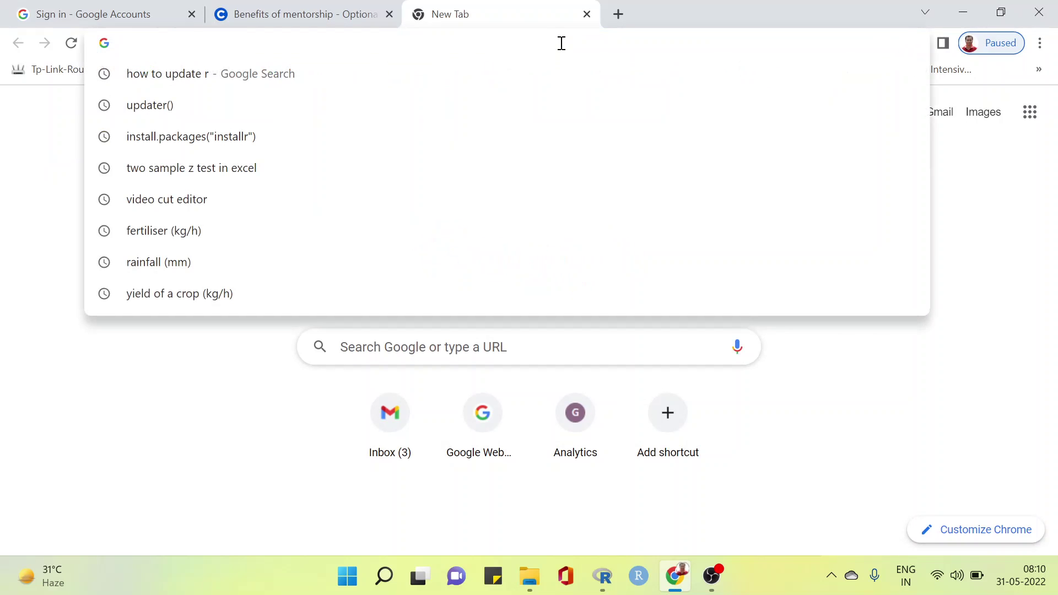
click(120, 382)
click(264, 40)
text(you)
key(Return)
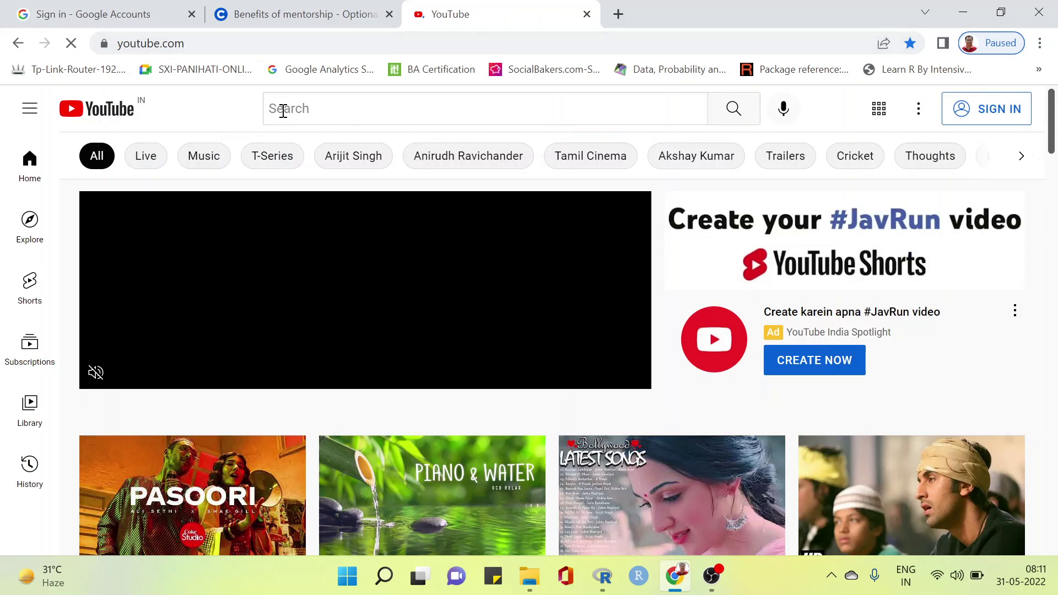
- Search YouTube for exactly "withetu" instead of the suggested correction, and open the withetu channel page
click(343, 108)
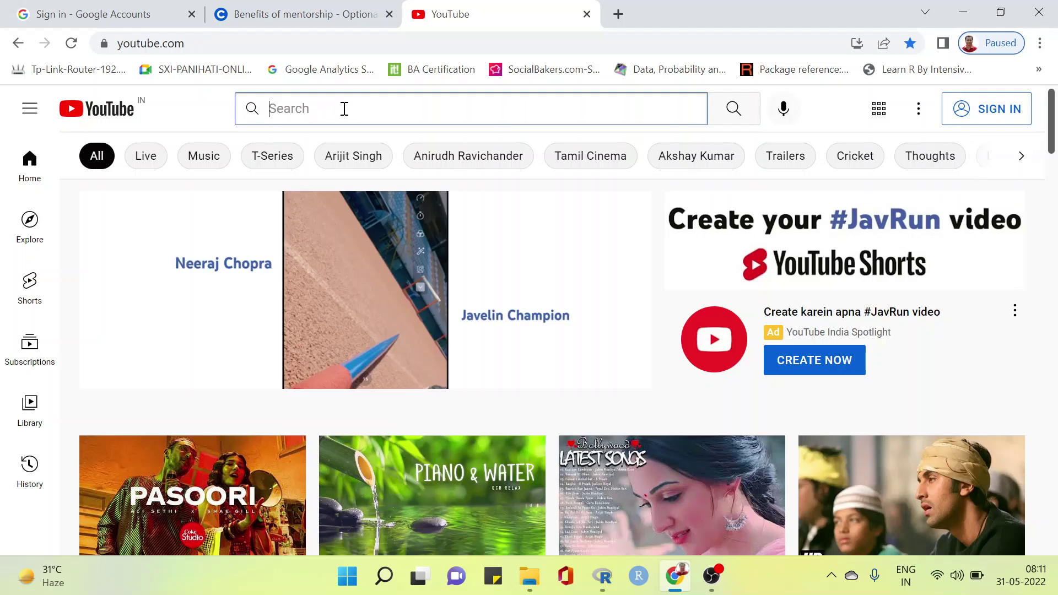
text(wit)
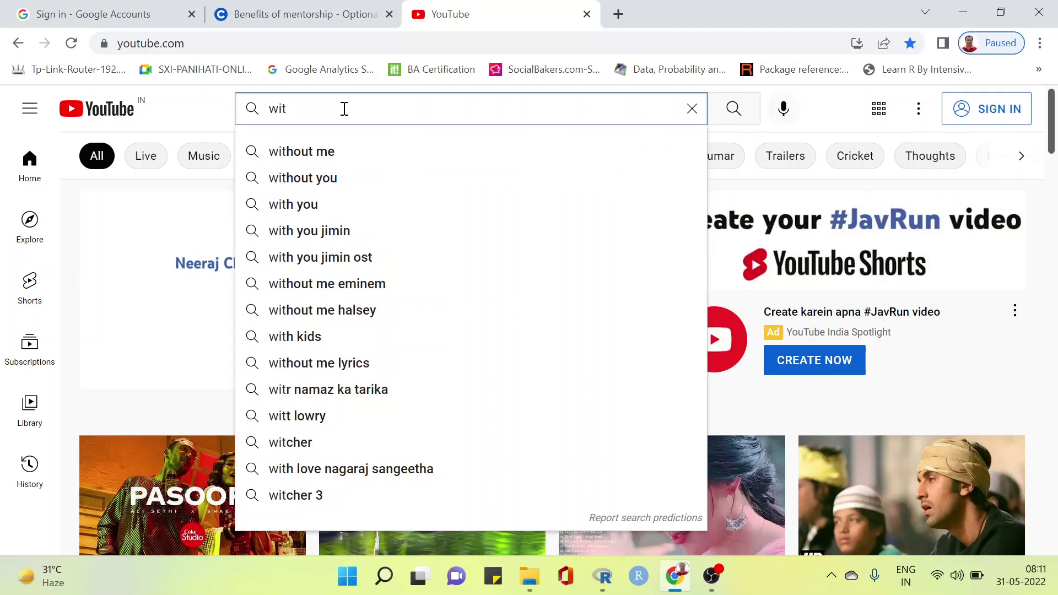
text(hetu)
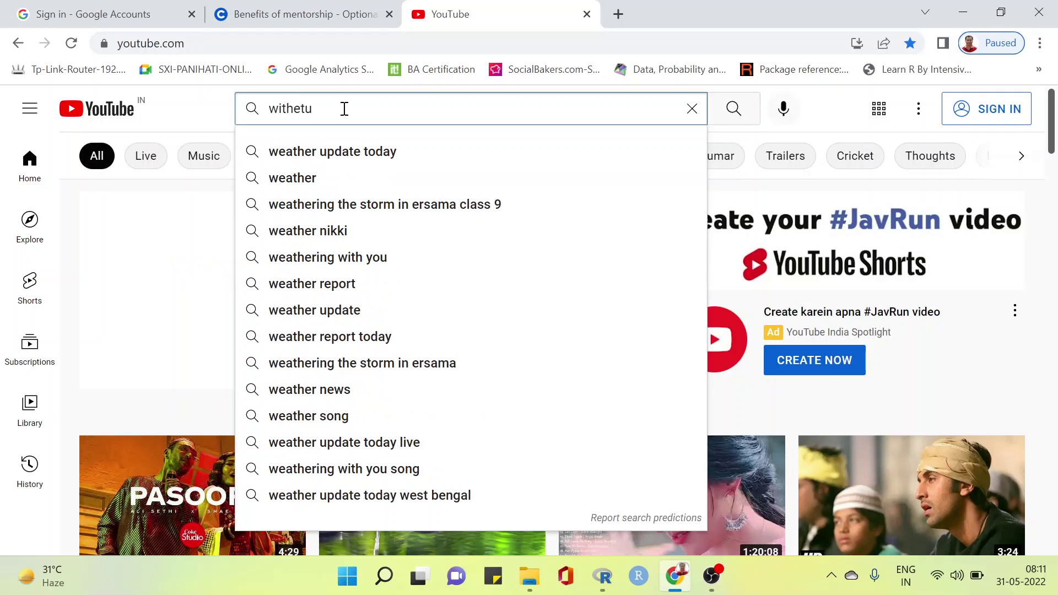
key(Return)
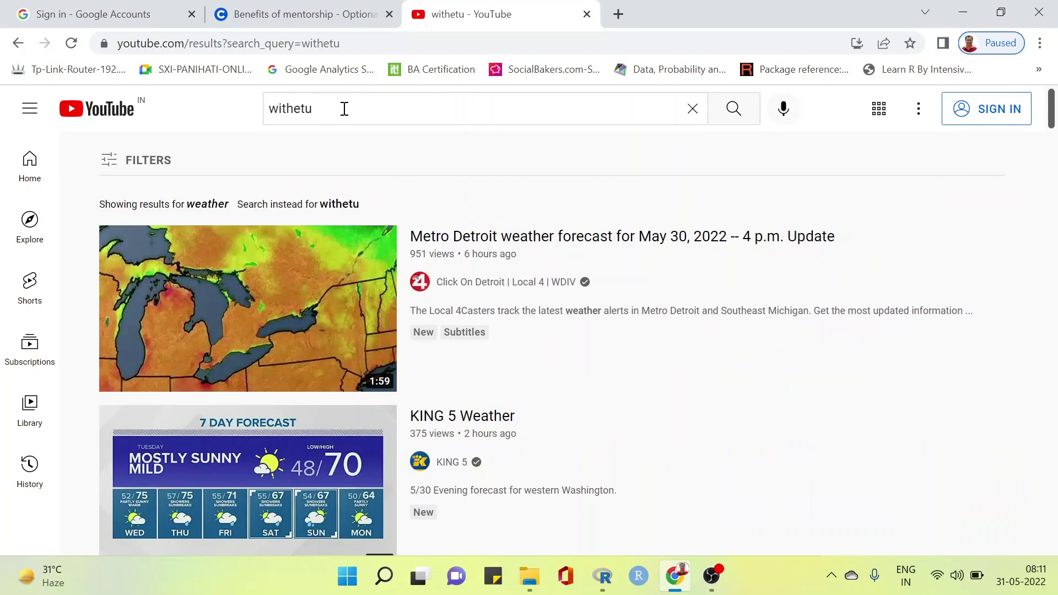
click(337, 205)
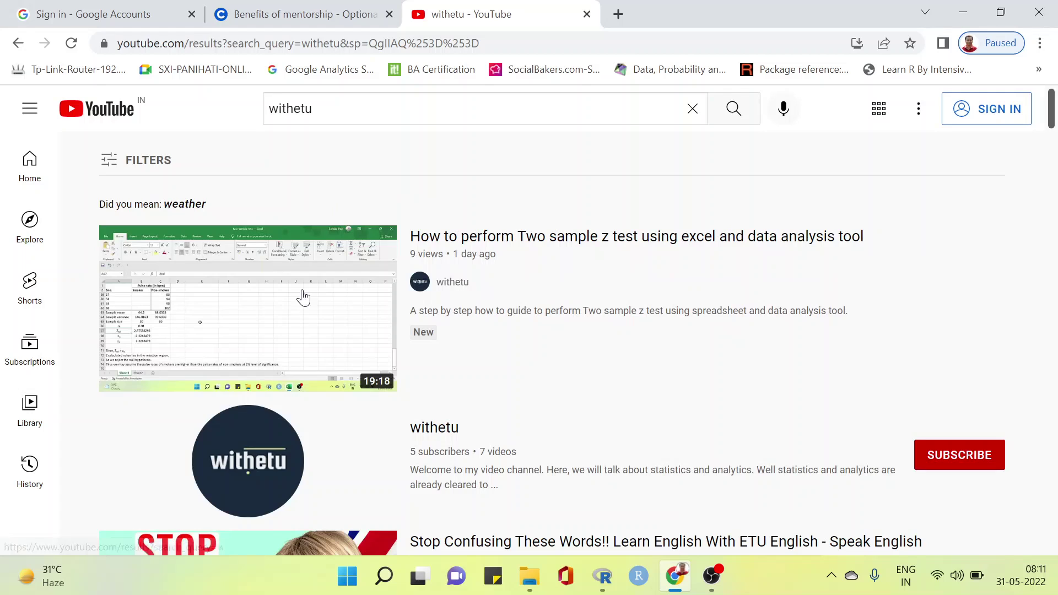
click(238, 456)
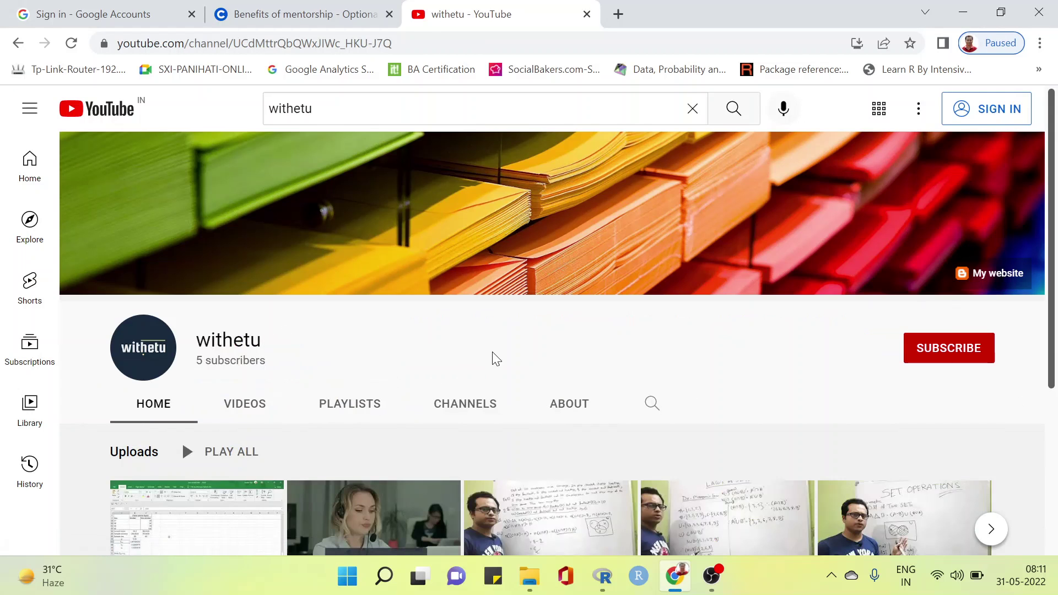
- Look over the withetu channel's home page and its full list of uploaded videos
scroll(551, 336, down, 5)
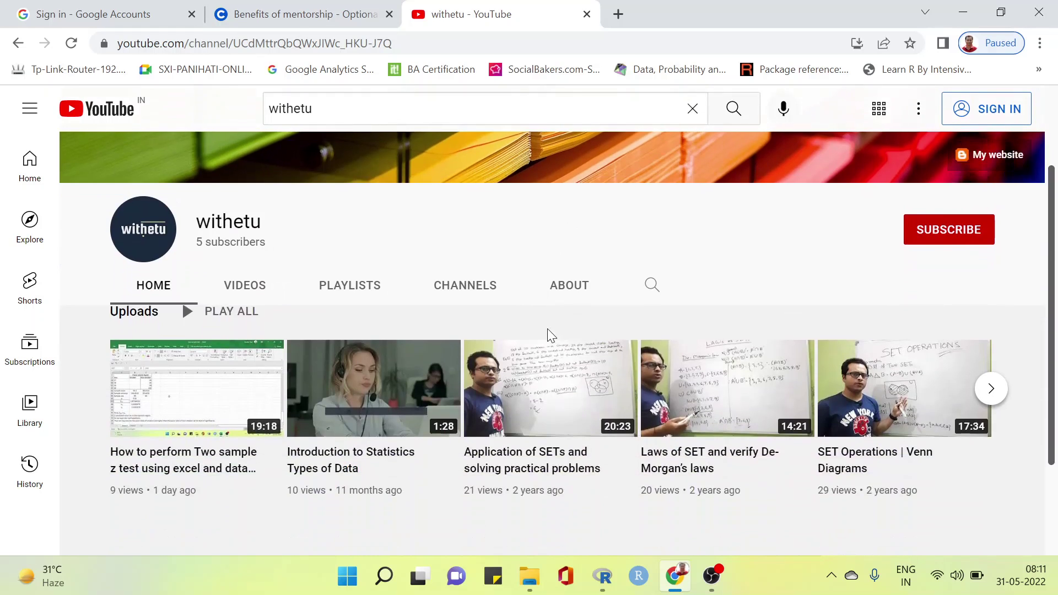
scroll(548, 335, up, 5)
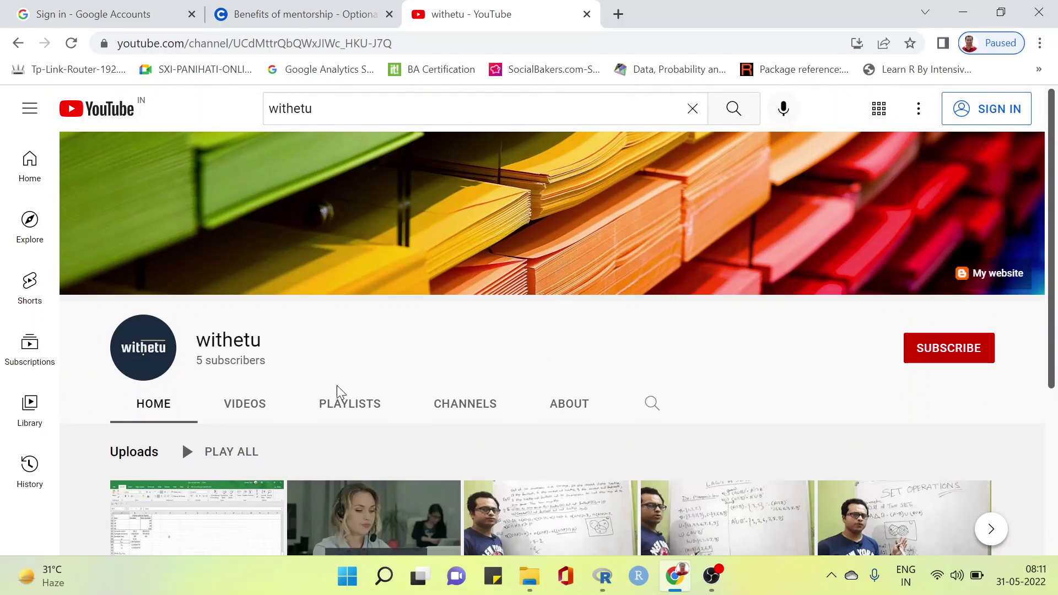
click(257, 408)
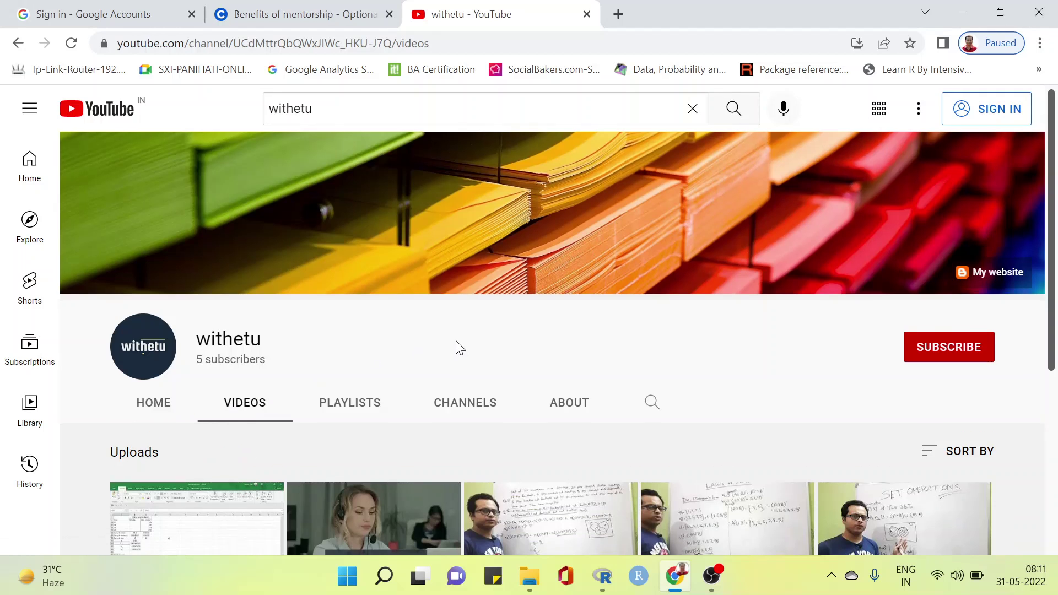
scroll(456, 341, down, 3)
scroll(456, 340, down, 2)
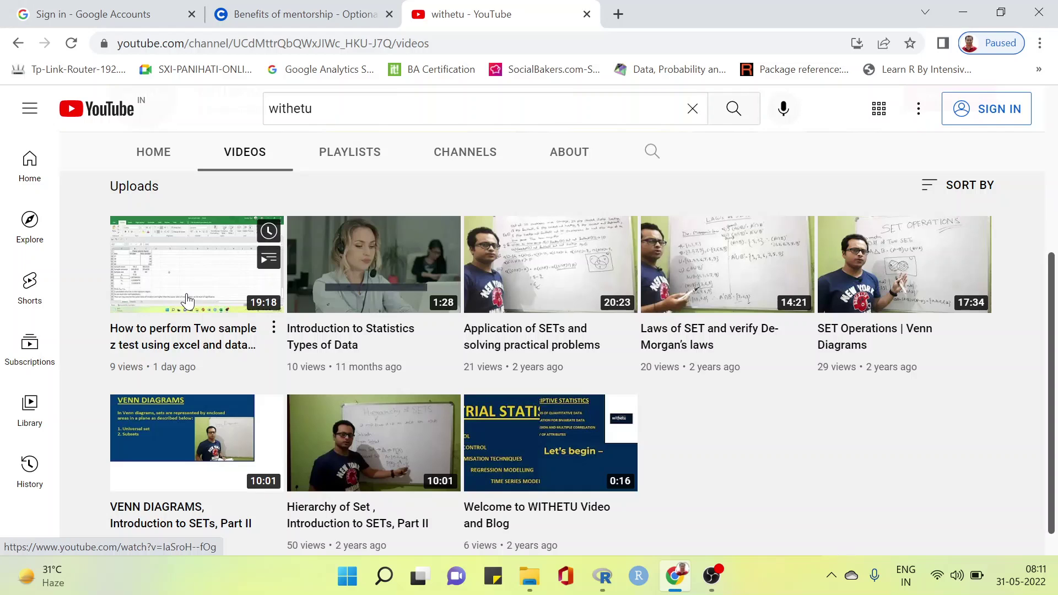
scroll(188, 300, up, 5)
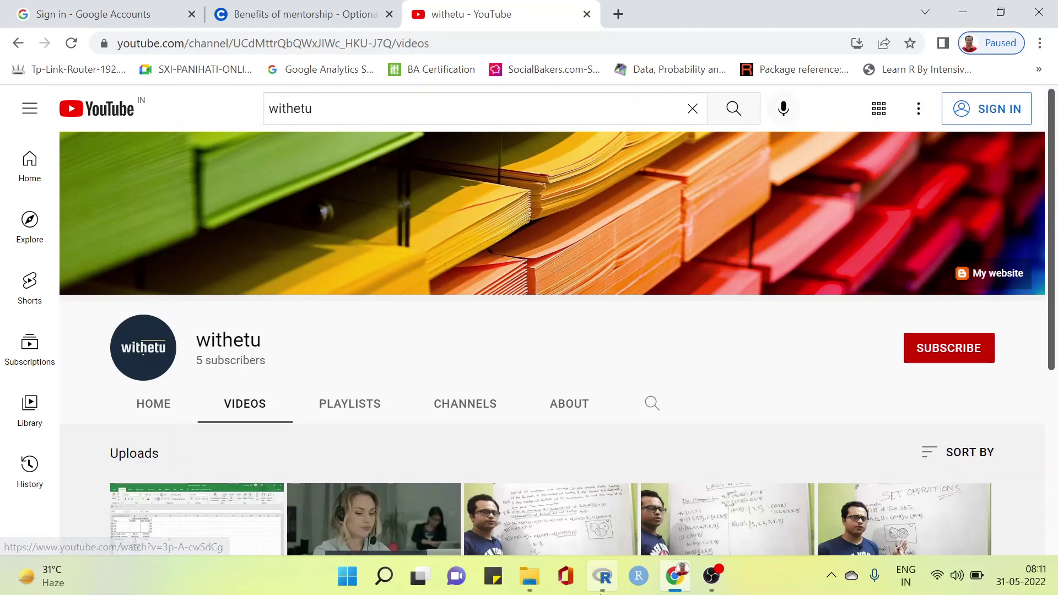
- Switch to the RGui window and agree to start the Rgui.exe of the new R installation
click(605, 585)
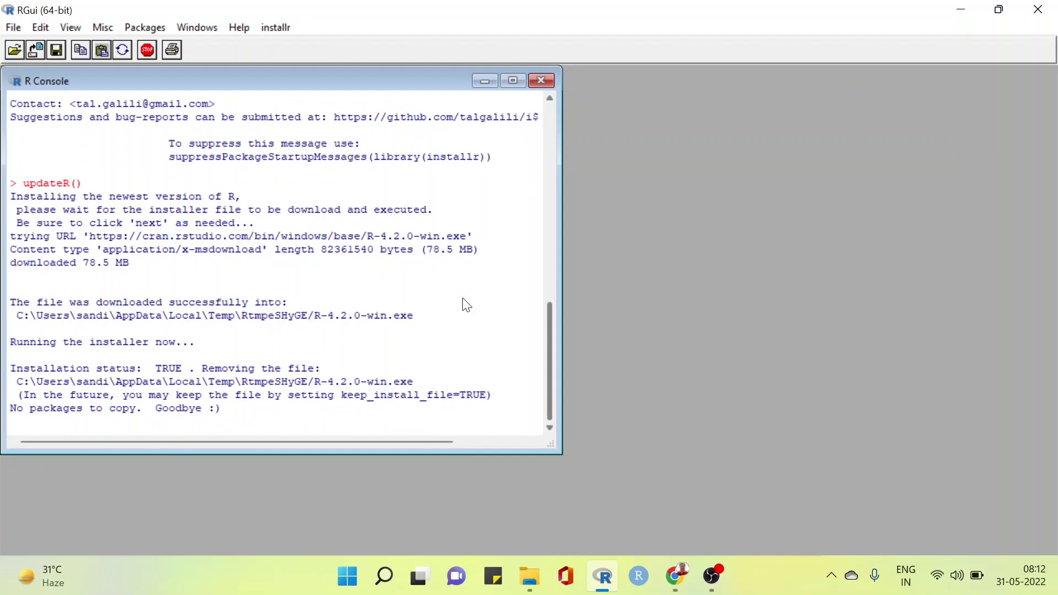
scroll(467, 305, up, 1)
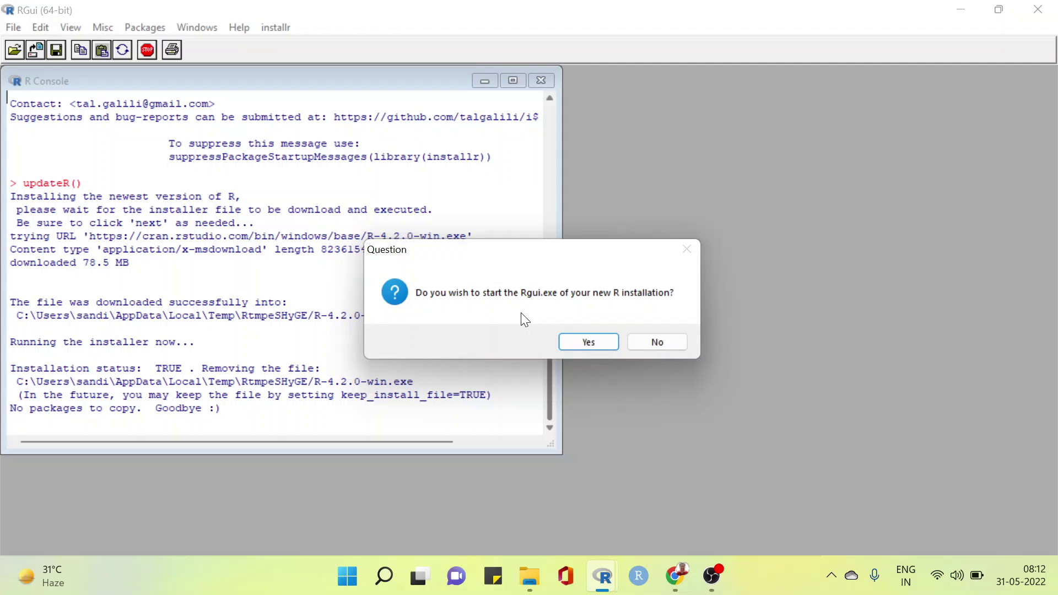
click(593, 340)
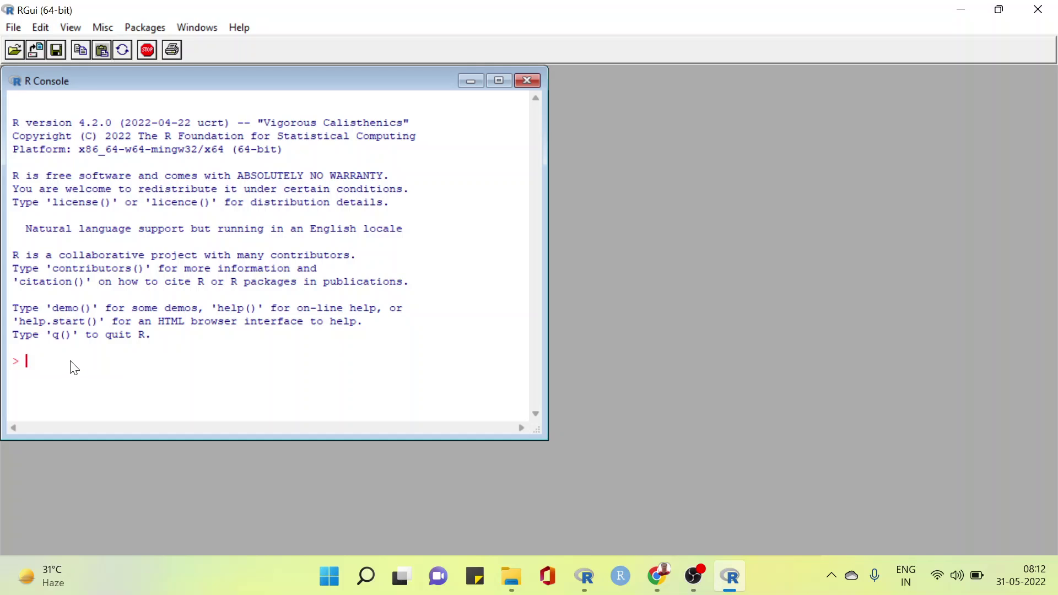
- Bring up the old R session's pending quit question and agree to quit without saving the workspace
mouse_move(734, 562)
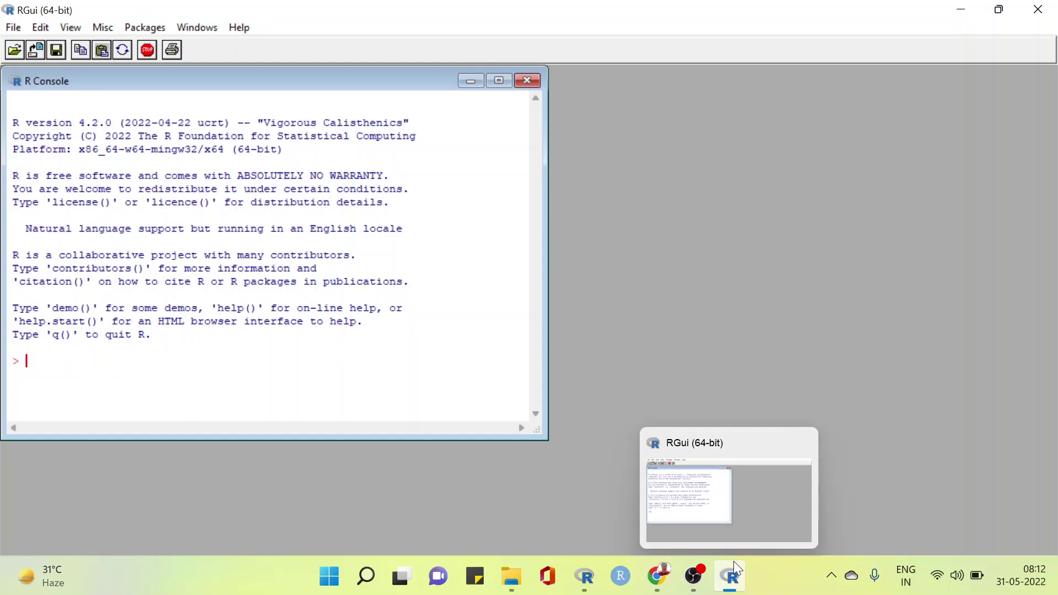
mouse_move(581, 586)
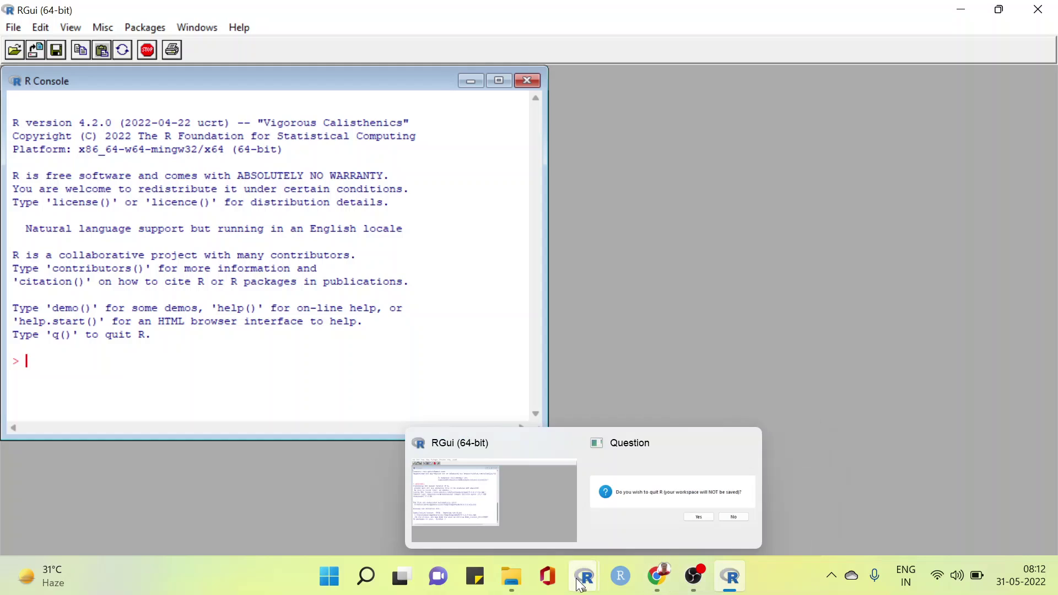
click(631, 522)
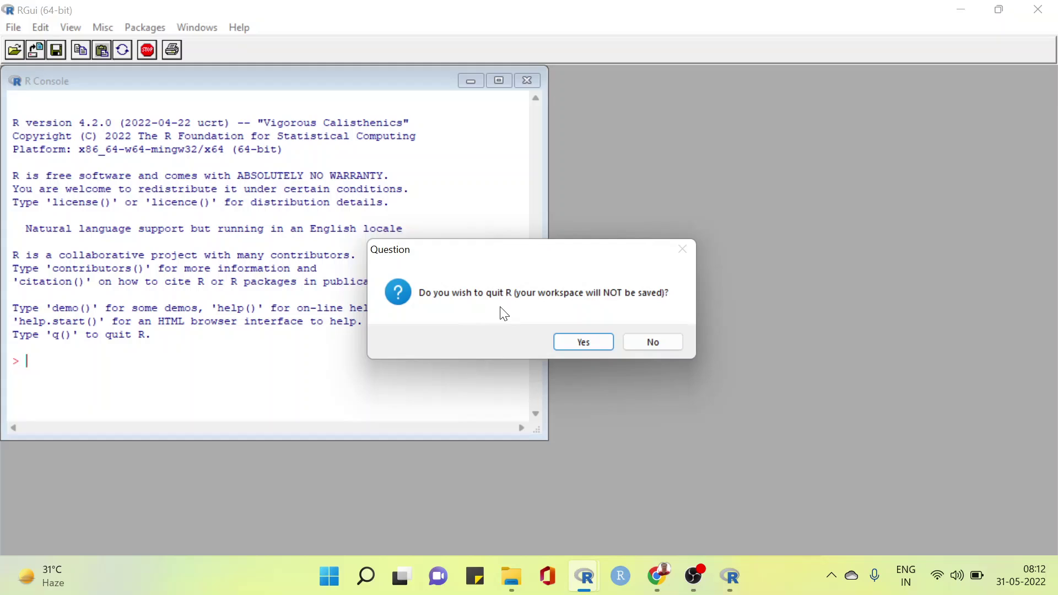
click(578, 342)
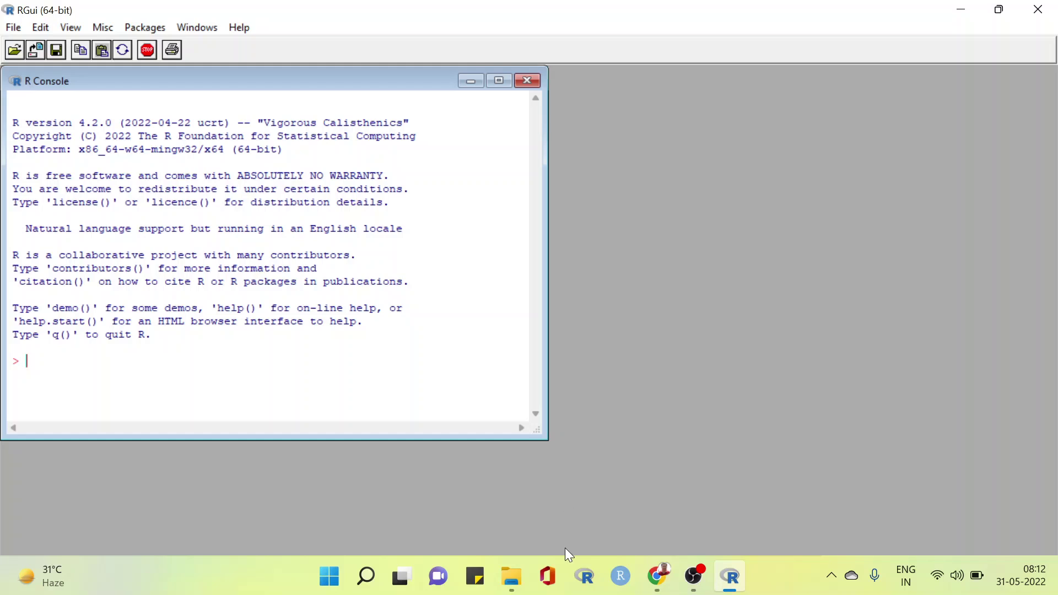
- Unpin the old R x64 4.1.3 from the taskbar
click(585, 578)
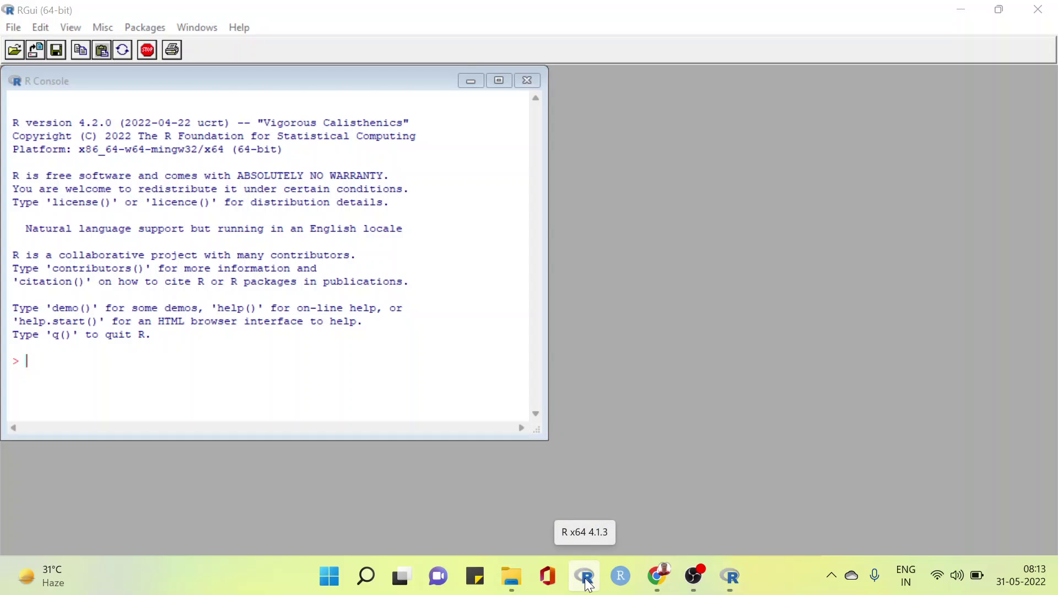
right_click(587, 584)
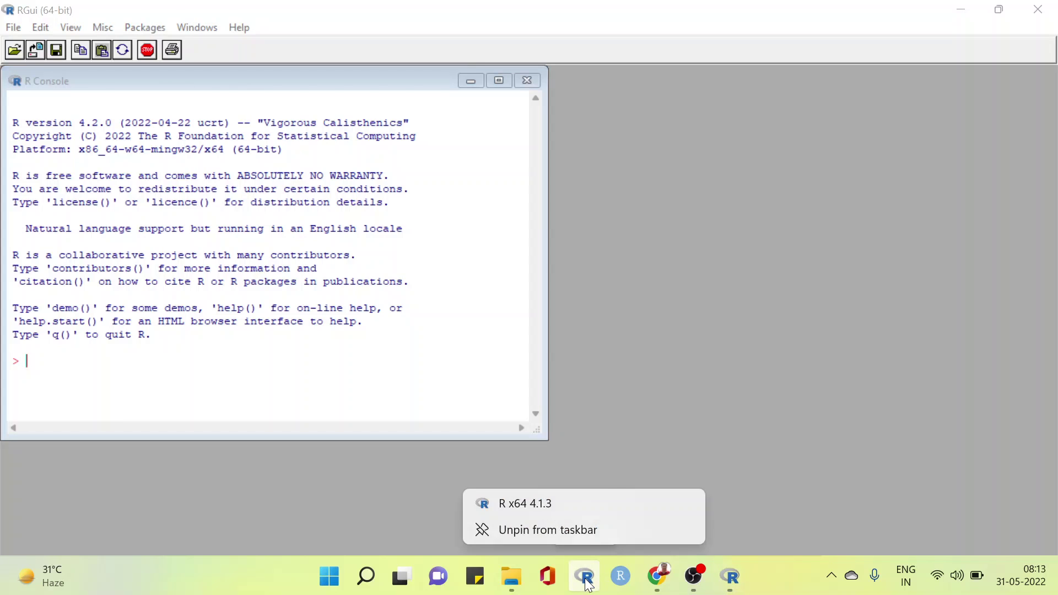
click(576, 530)
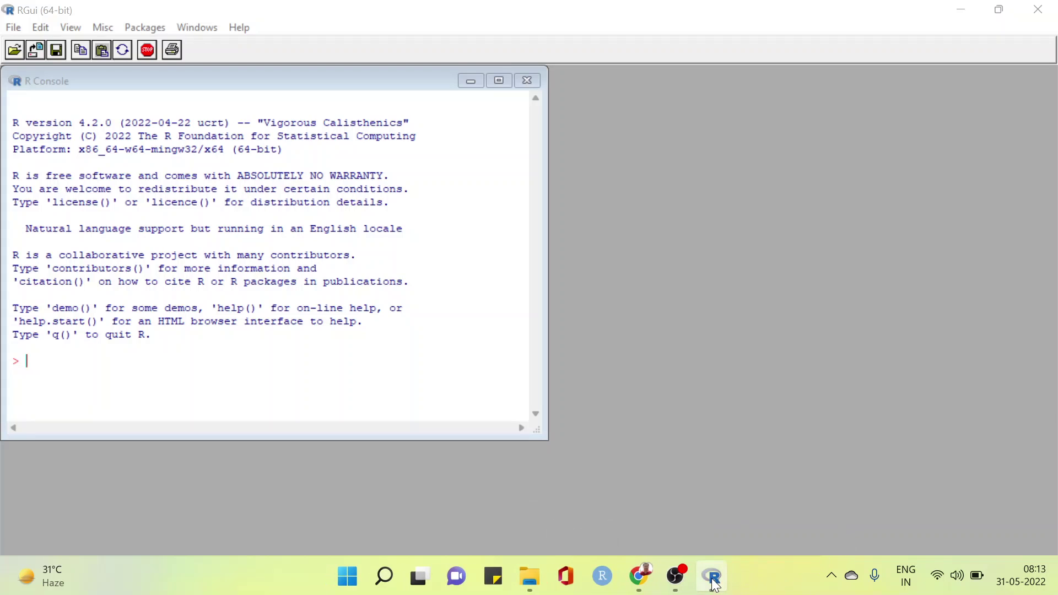
- Pin R 4.2.0 to the taskbar, move its icon between Office and RStudio, and return to the R console
right_click(713, 580)
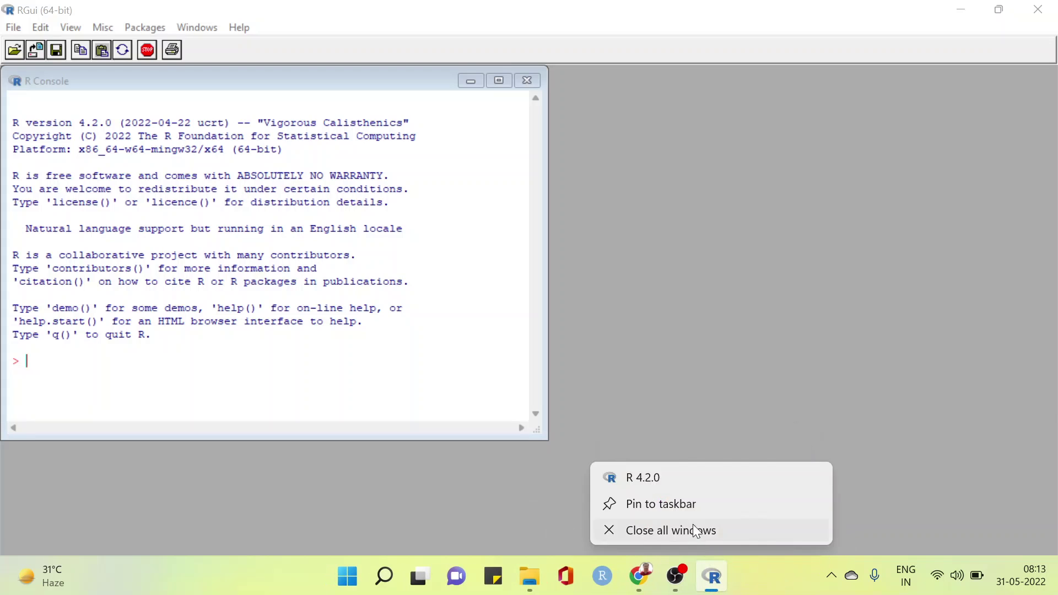
click(644, 505)
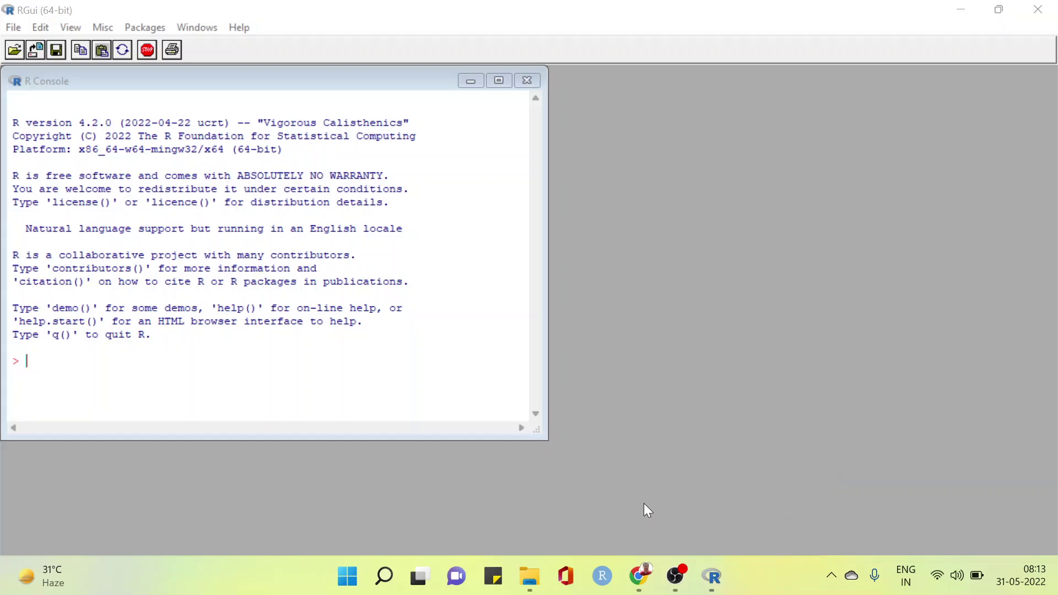
mouse_move(720, 587)
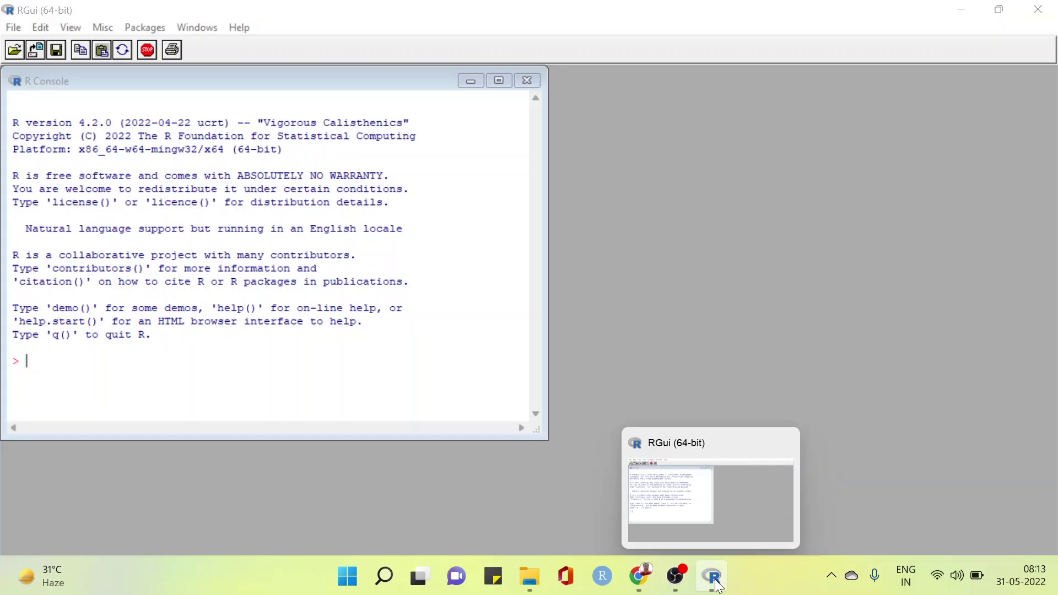
drag(717, 581, 589, 563)
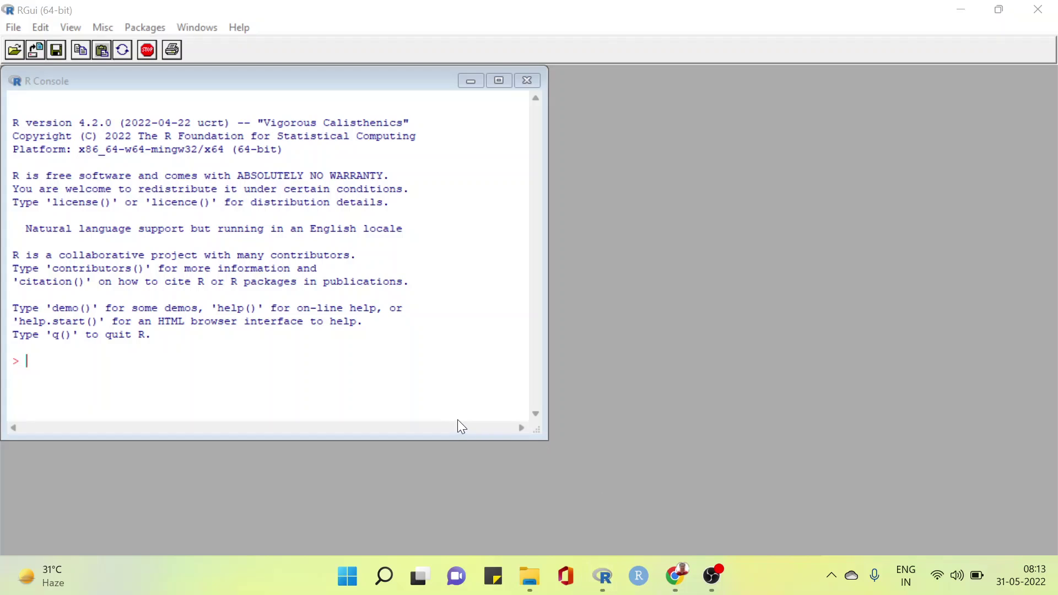
click(239, 369)
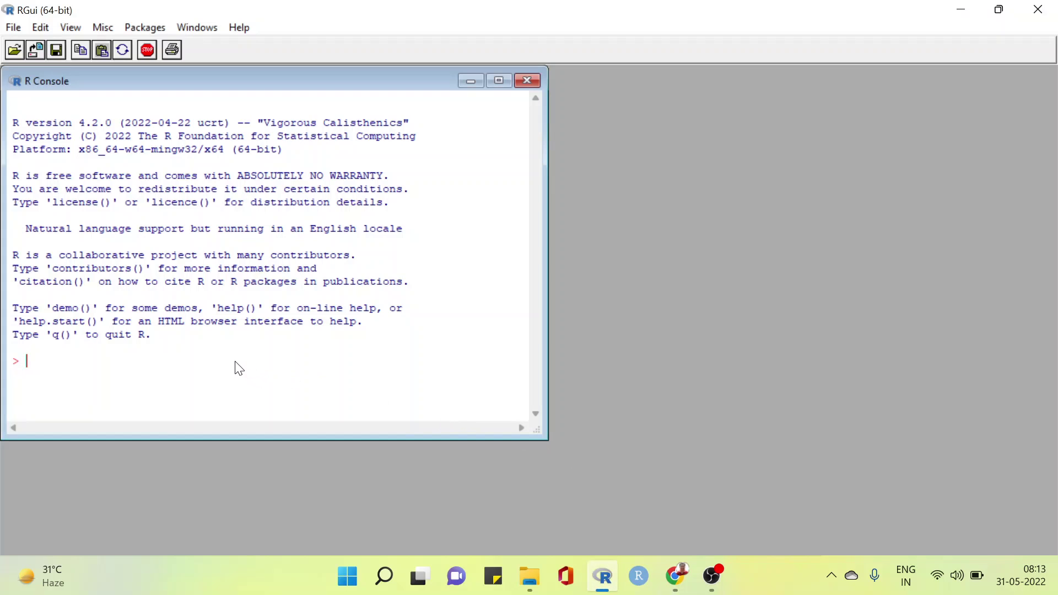